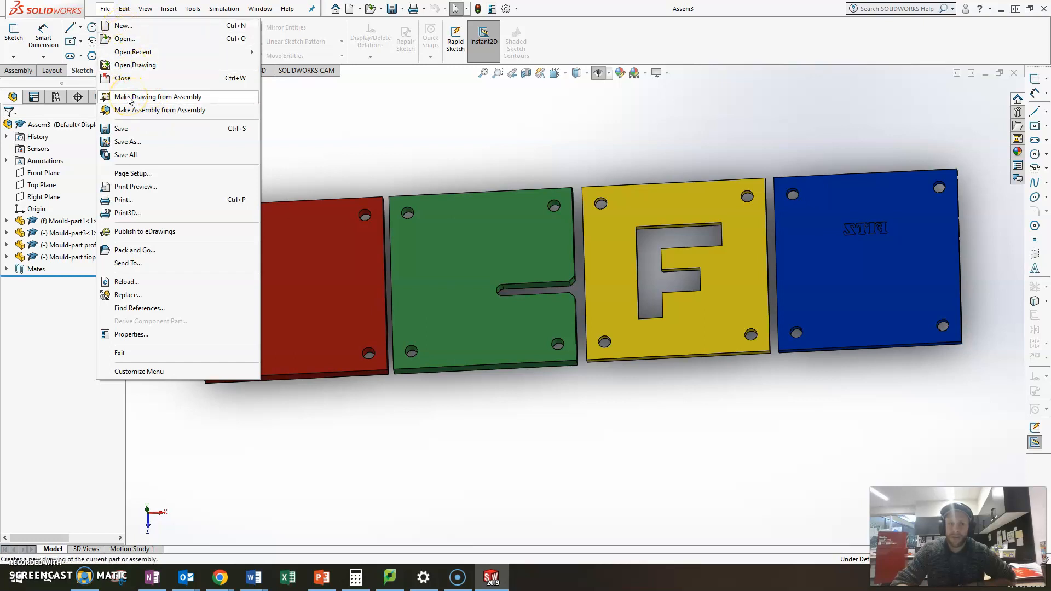
- Make a new drawing from the assembly instead of opening the existing one, using the A3 (ISO) sheet format
click(185, 97)
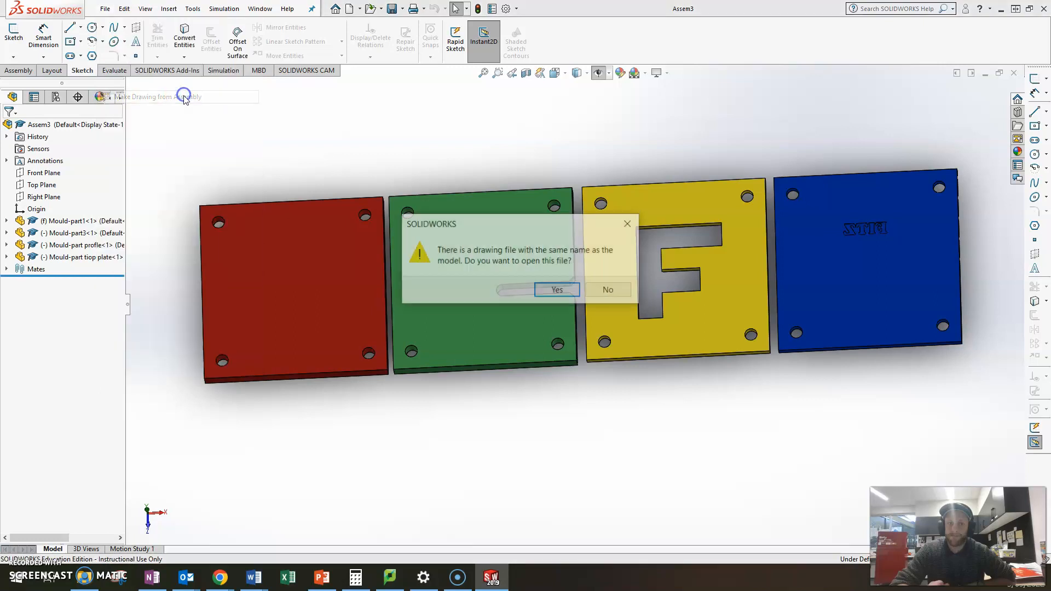
click(607, 294)
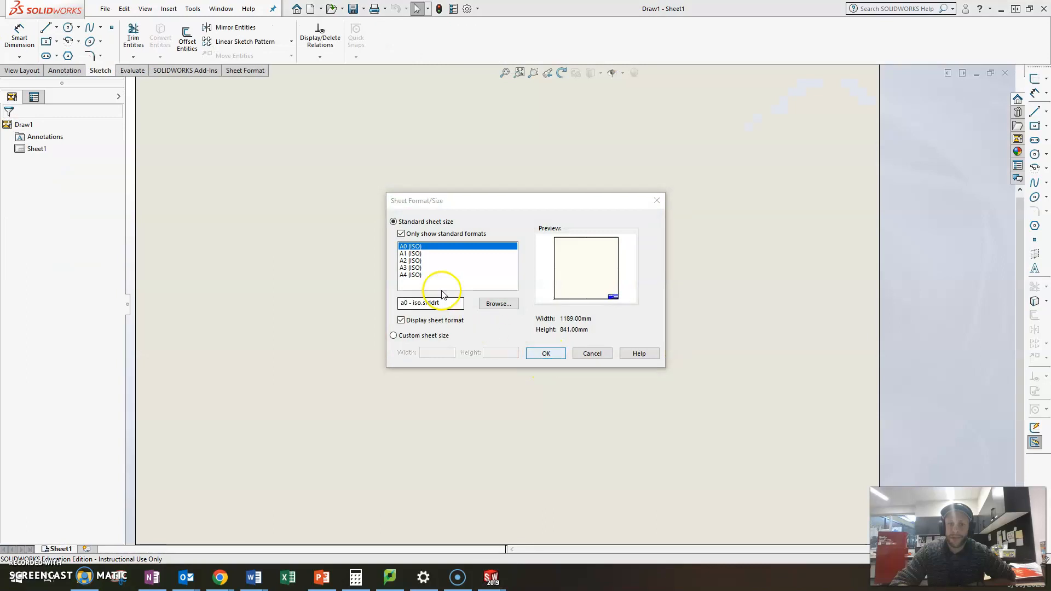
drag(445, 206, 441, 184)
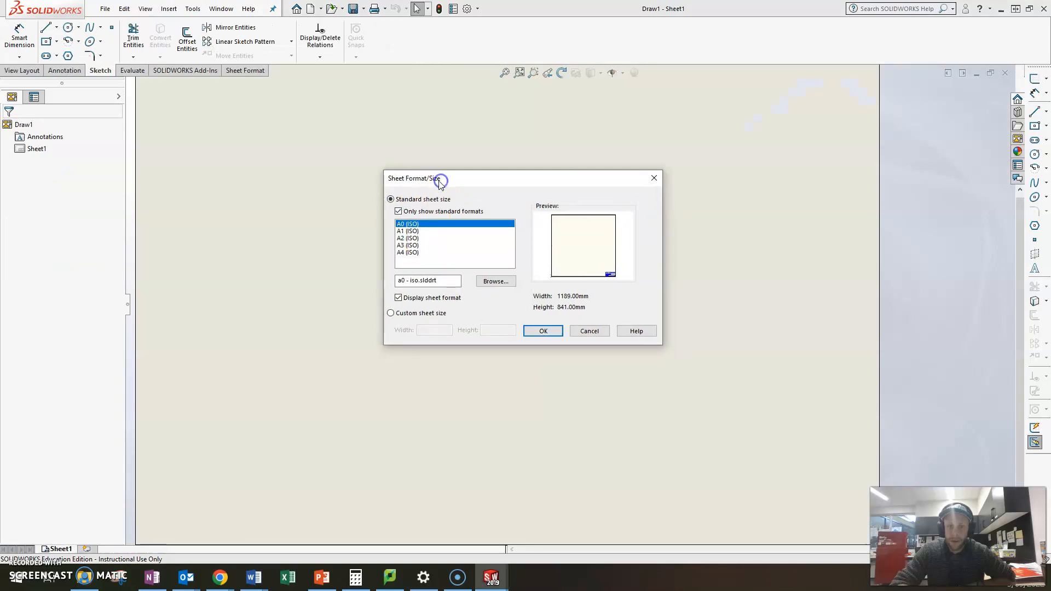
click(403, 246)
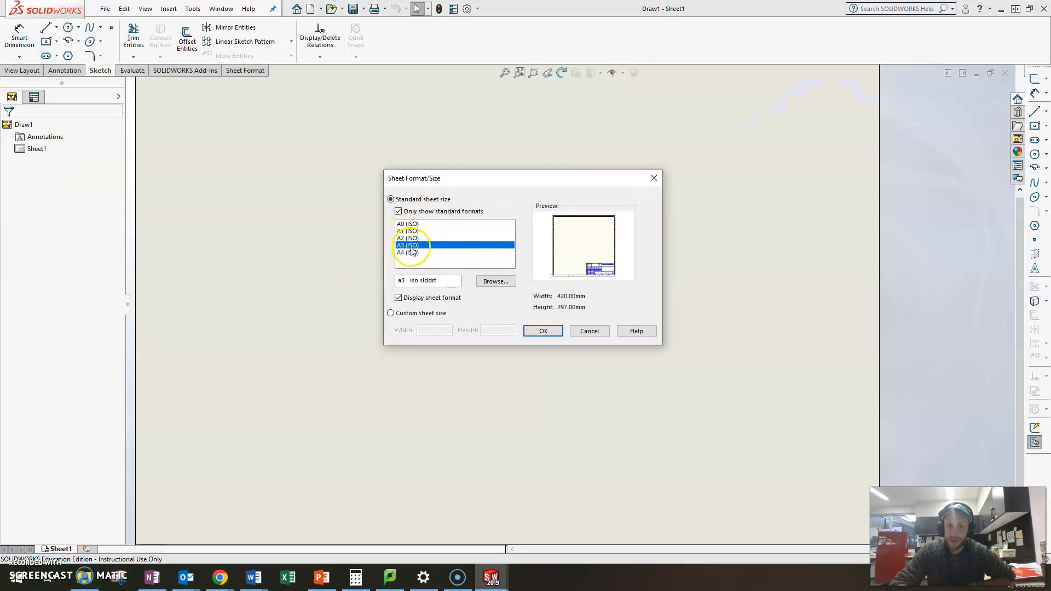
click(541, 332)
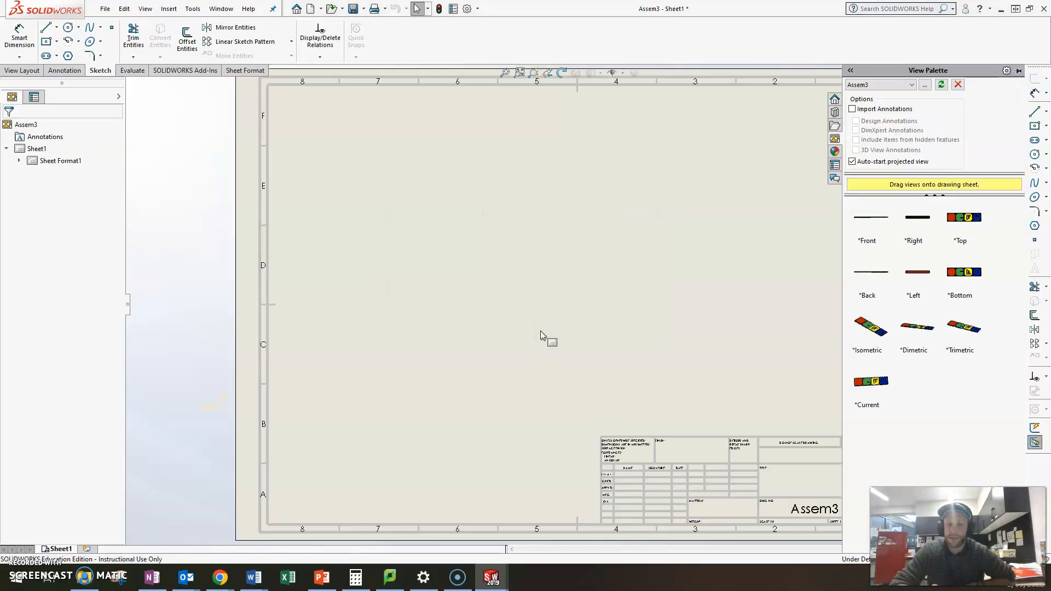
- Place the assembly's Top view in the upper part of the sheet without adding any projected views
click(967, 221)
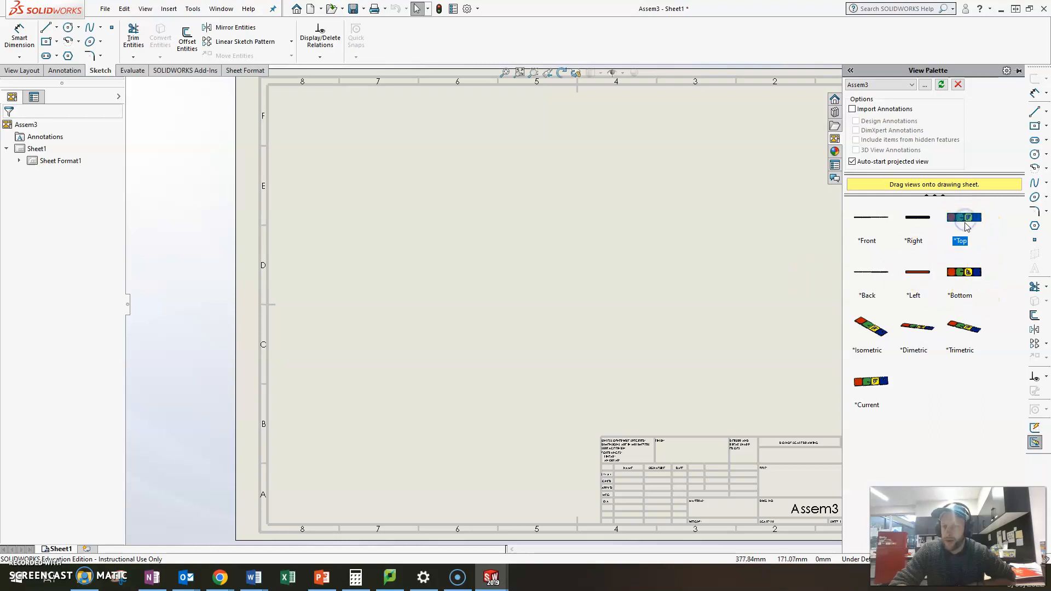
mouse_move(967, 221)
mouse_down()
mouse_move(637, 290)
mouse_move(516, 221)
mouse_move(547, 241)
mouse_move(549, 200)
mouse_up()
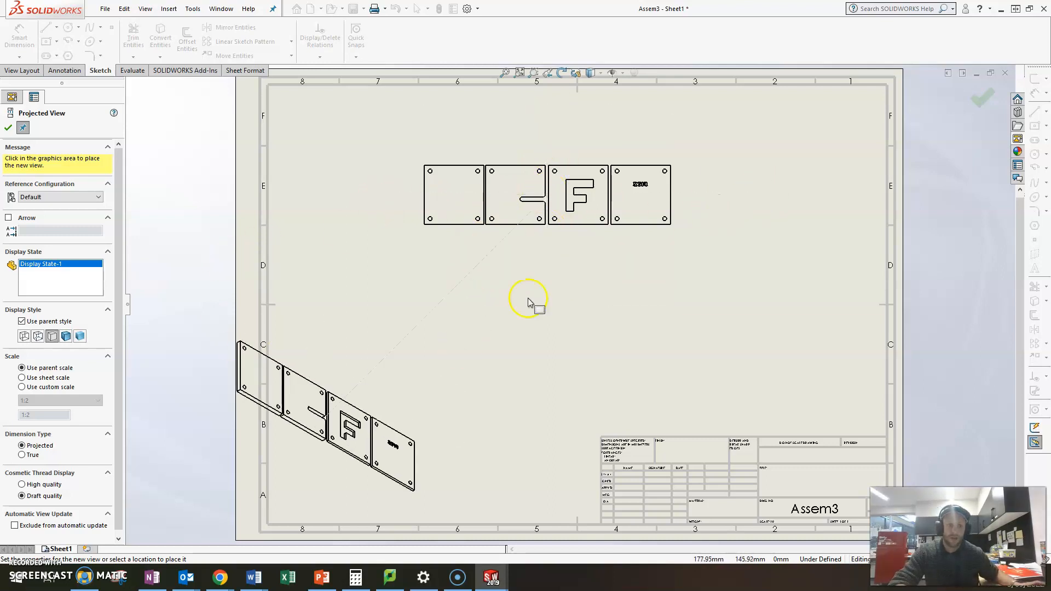
key(Escape)
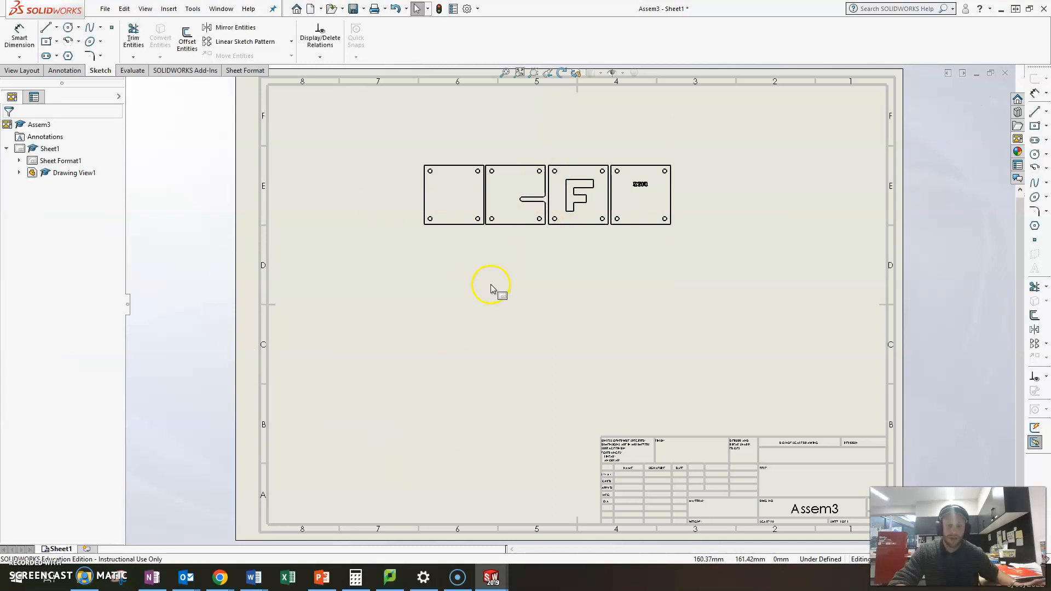
- Try other standard orientations on the placed drawing view, ending back on the Top orientation
click(468, 160)
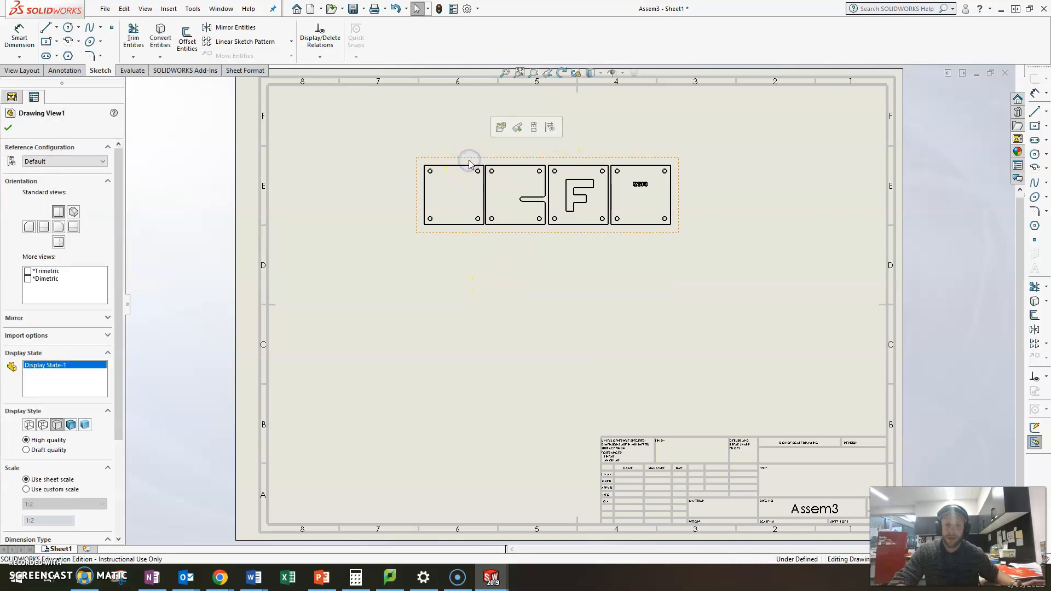
click(63, 231)
click(73, 227)
click(59, 226)
click(59, 212)
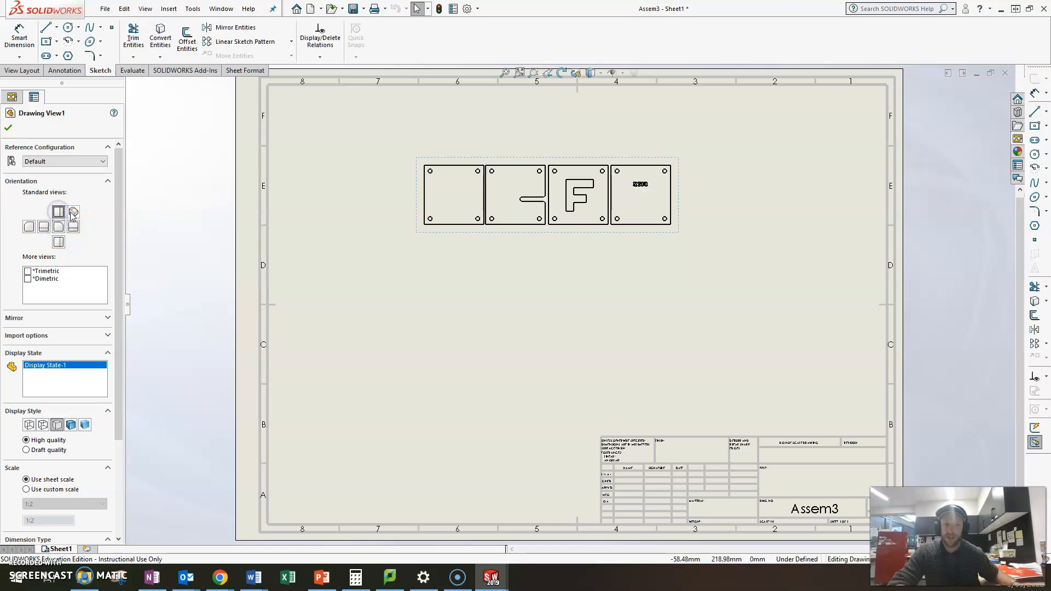
click(73, 214)
click(58, 212)
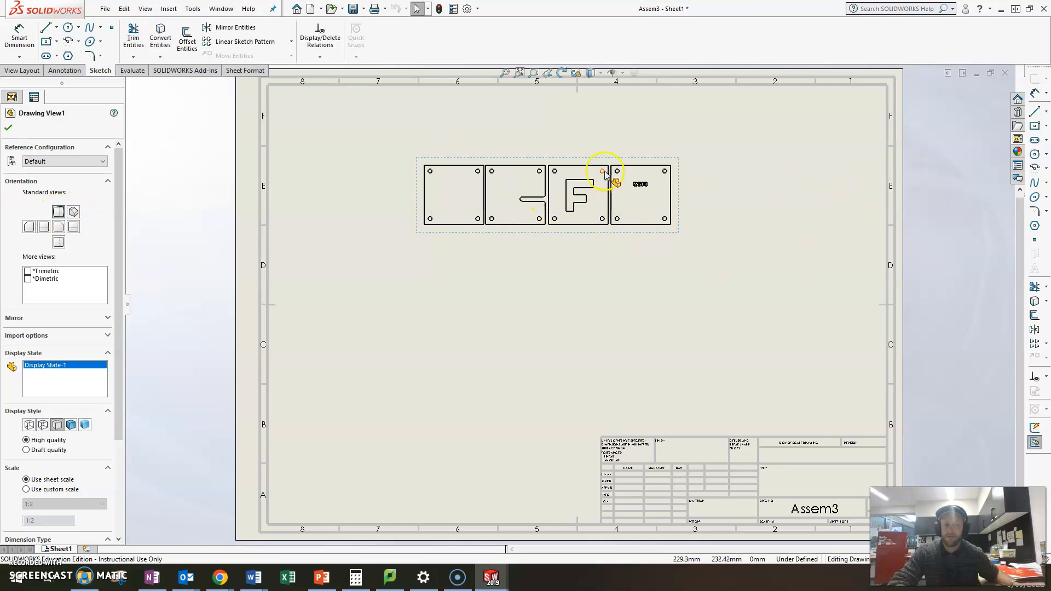
- Set the drawing view to a custom scale of 1:1 and reposition it inside the upper half of the sheet border
drag(118, 307, 123, 353)
click(43, 426)
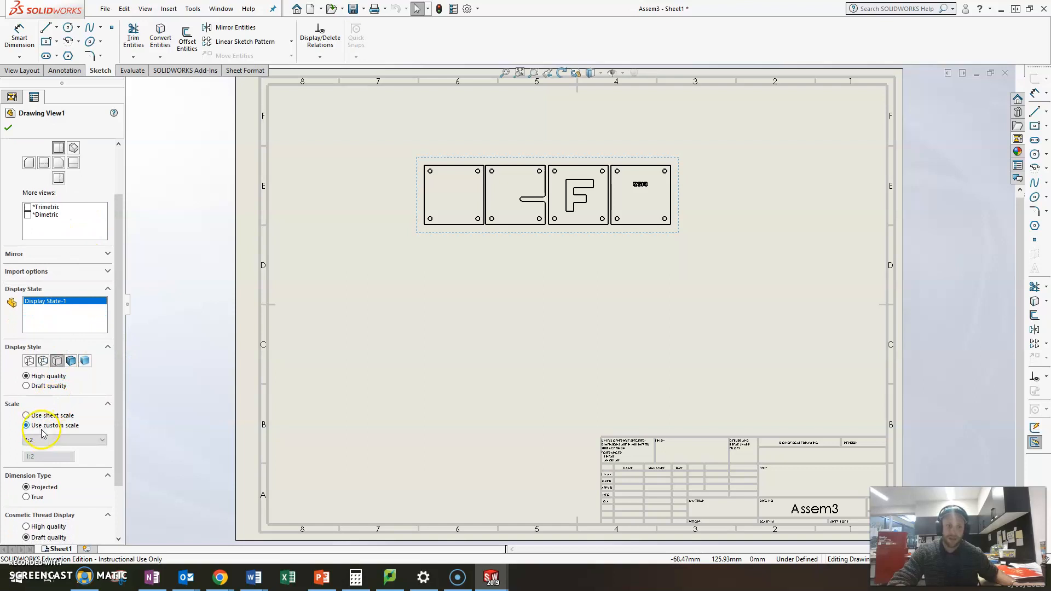
click(44, 440)
click(46, 457)
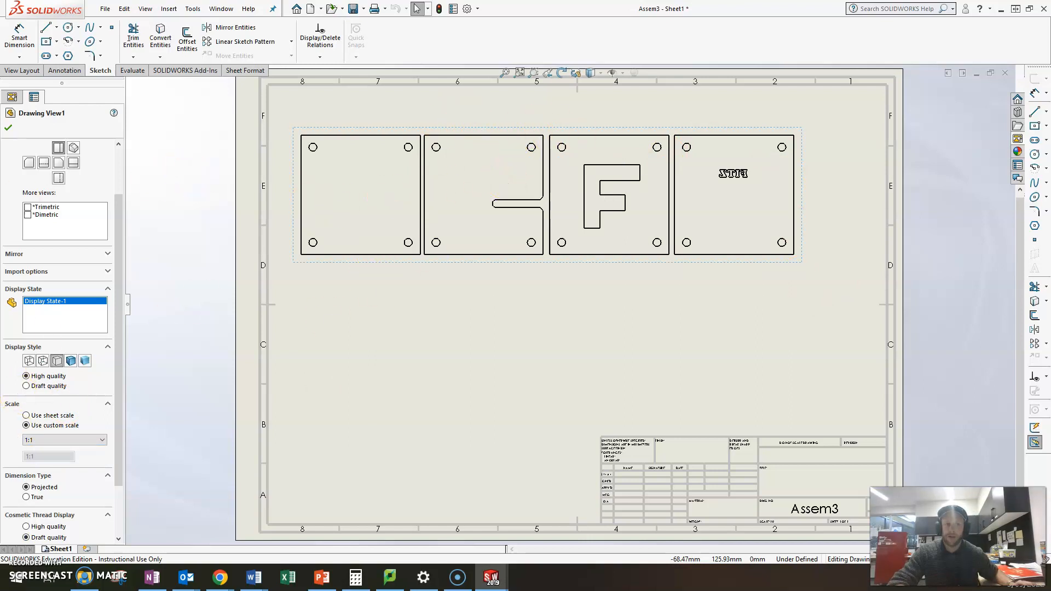
click(7, 129)
drag(521, 126, 554, 141)
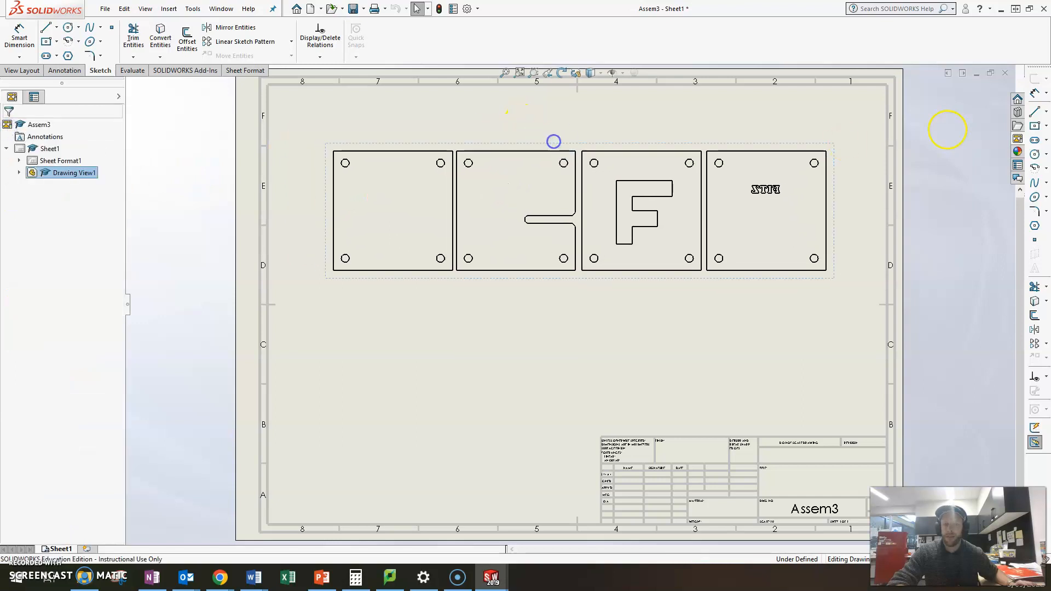
click(581, 370)
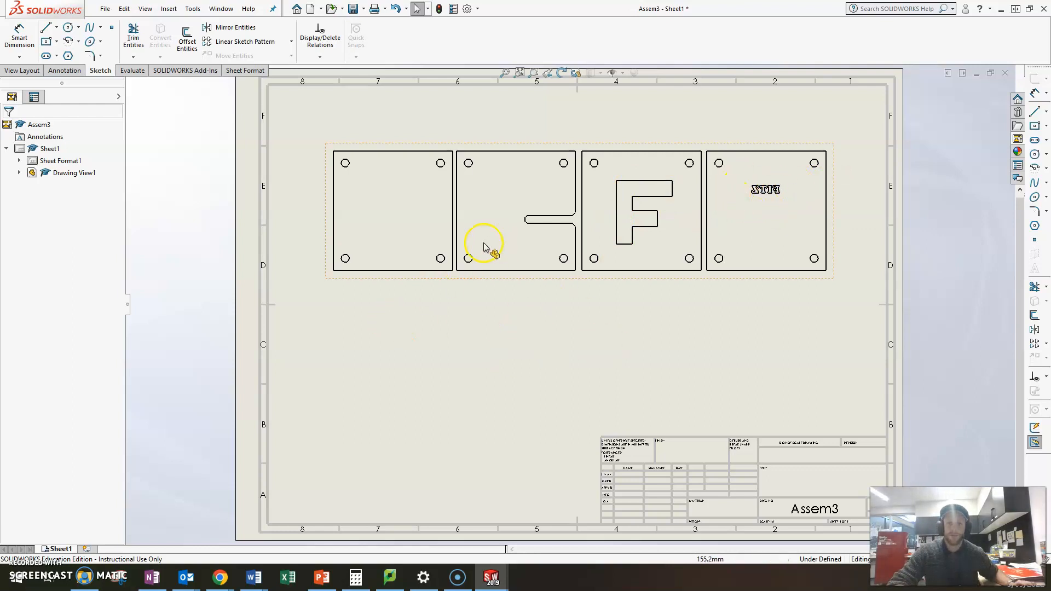
- Save the drawing as an Adobe PDF named Assem3 in the CAD task folder, overwriting the existing file
click(352, 9)
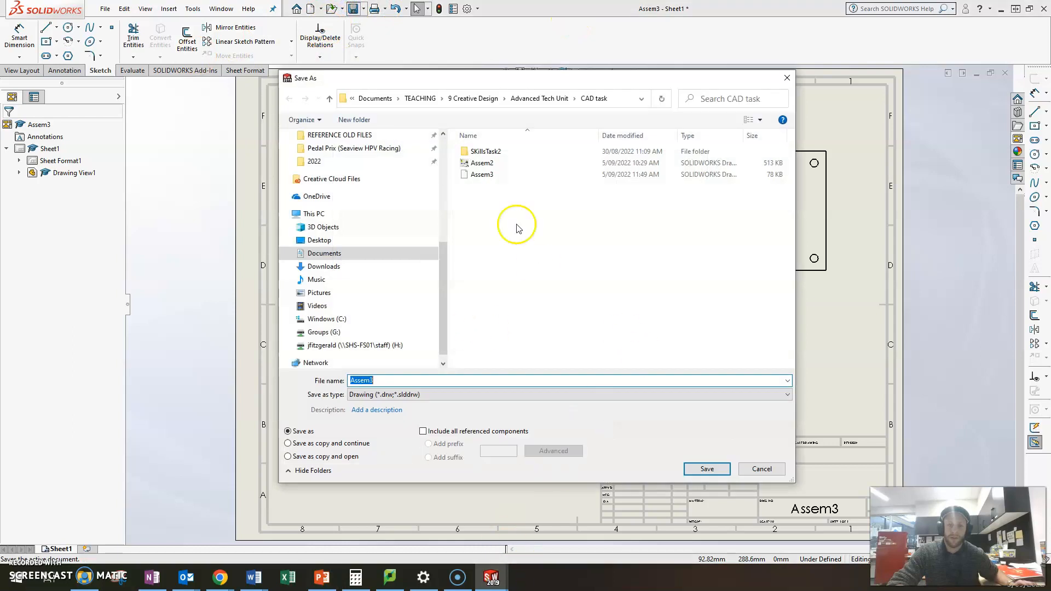
click(785, 82)
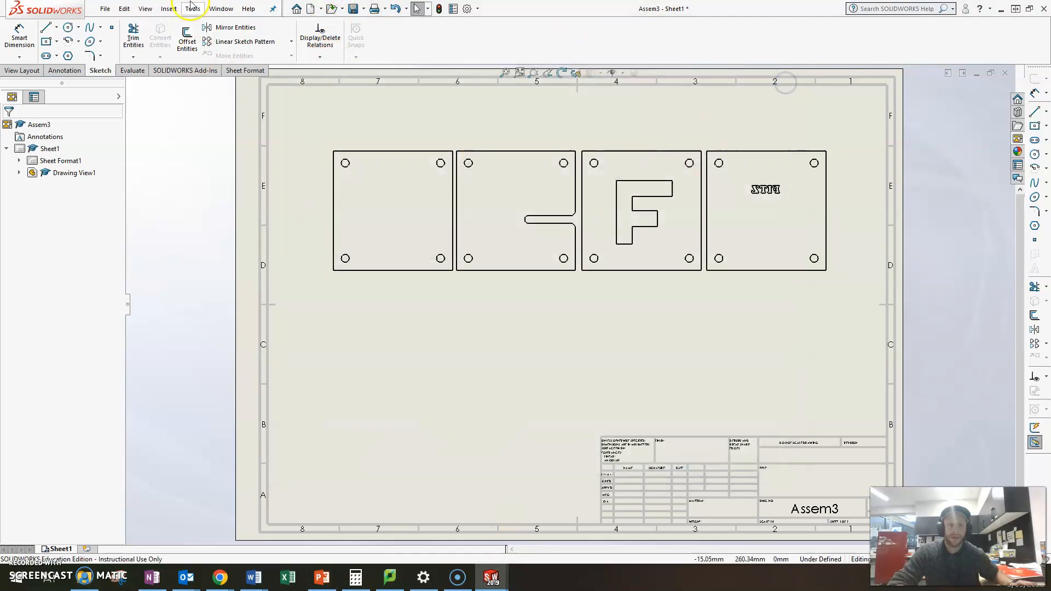
click(104, 9)
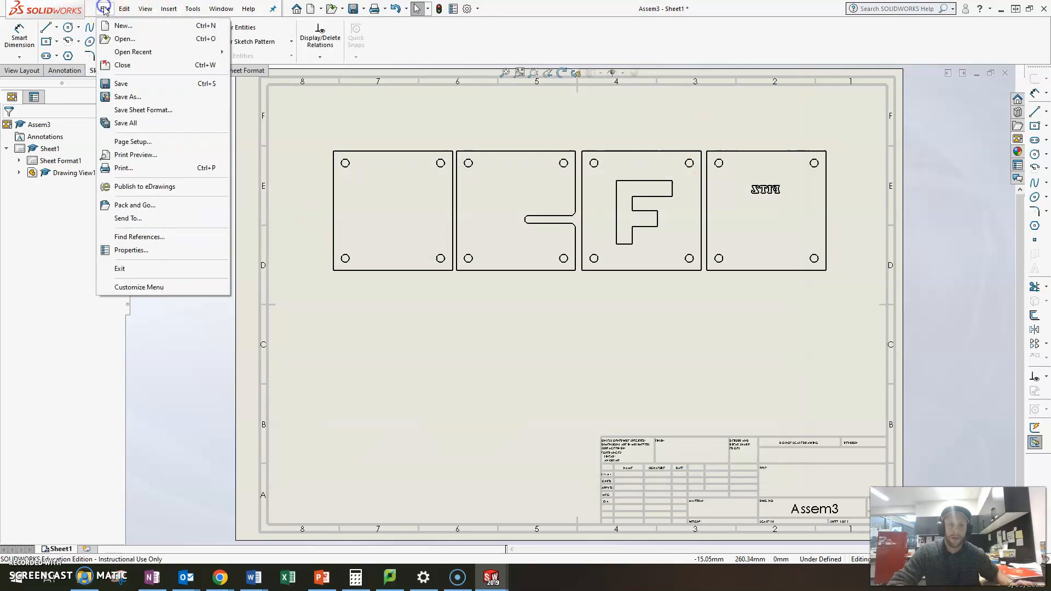
click(126, 97)
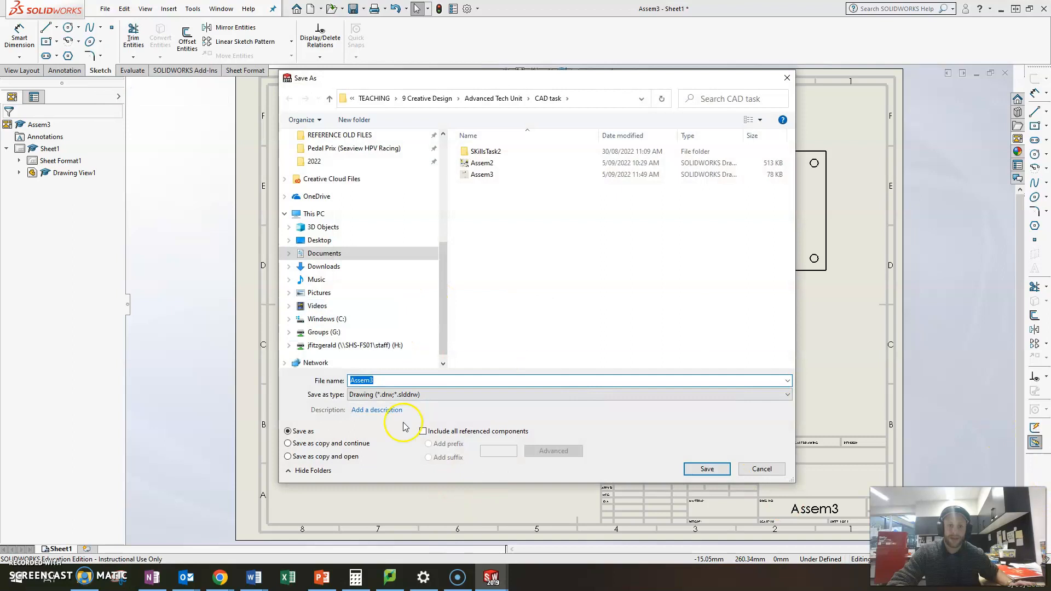
click(416, 394)
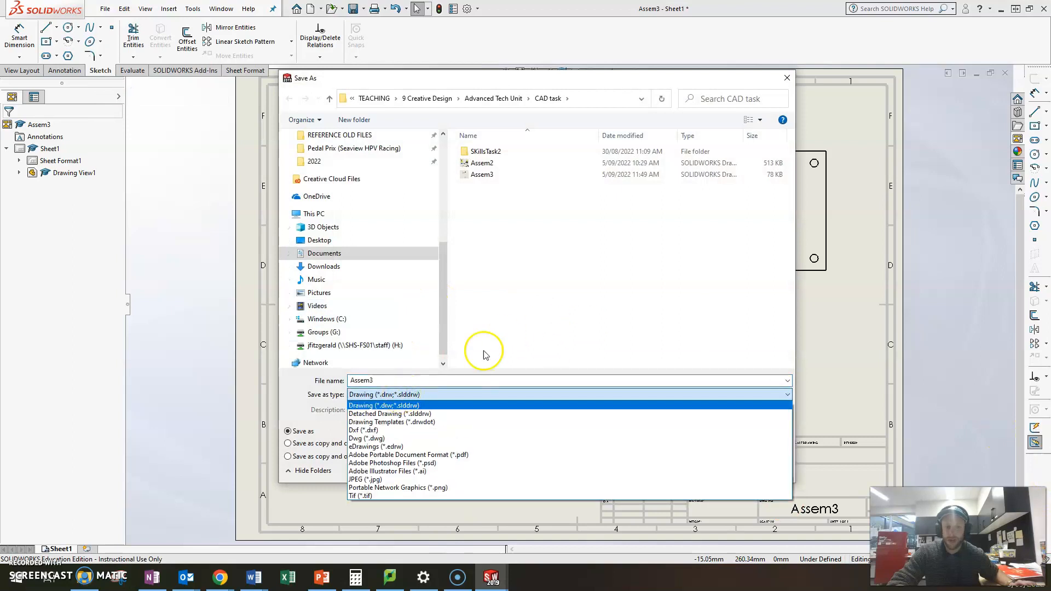
click(454, 456)
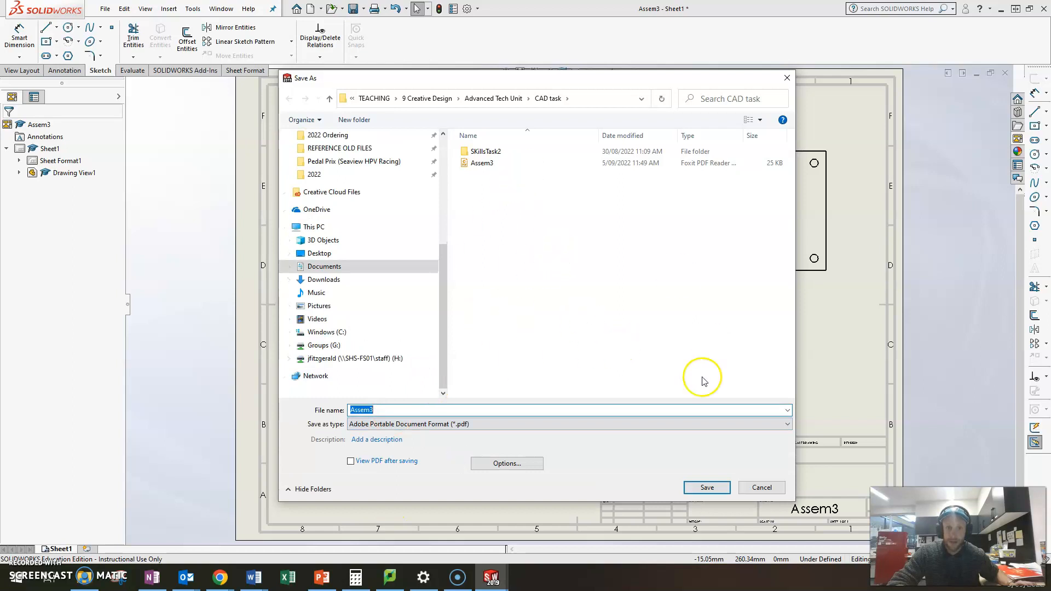
click(711, 487)
click(565, 292)
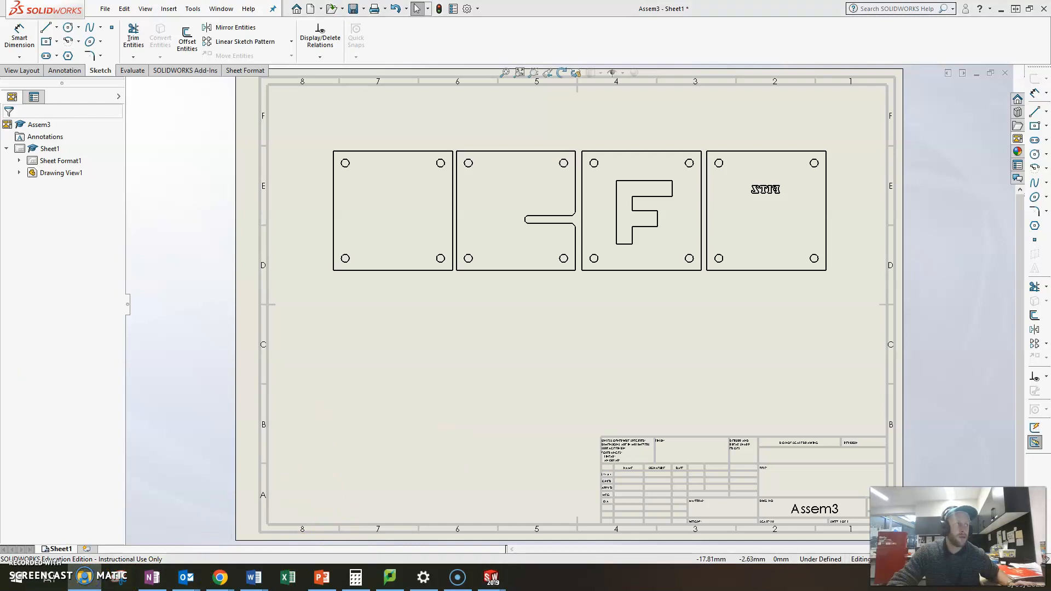
drag(0, 113, 680, 76)
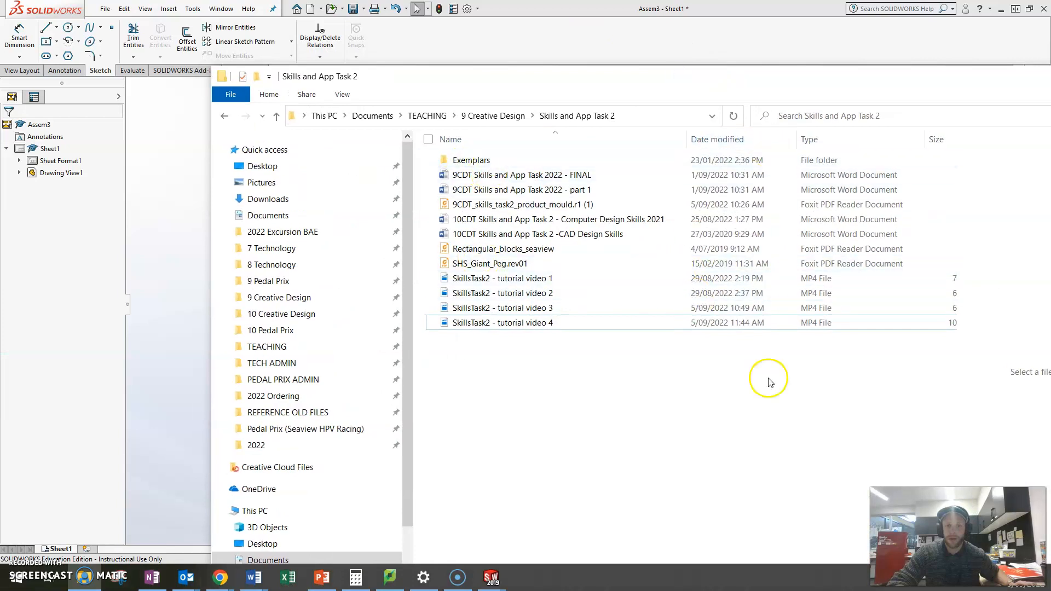
mouse_move(770, 78)
mouse_down()
mouse_move(718, 63)
mouse_move(734, 65)
mouse_move(0, 142)
mouse_up()
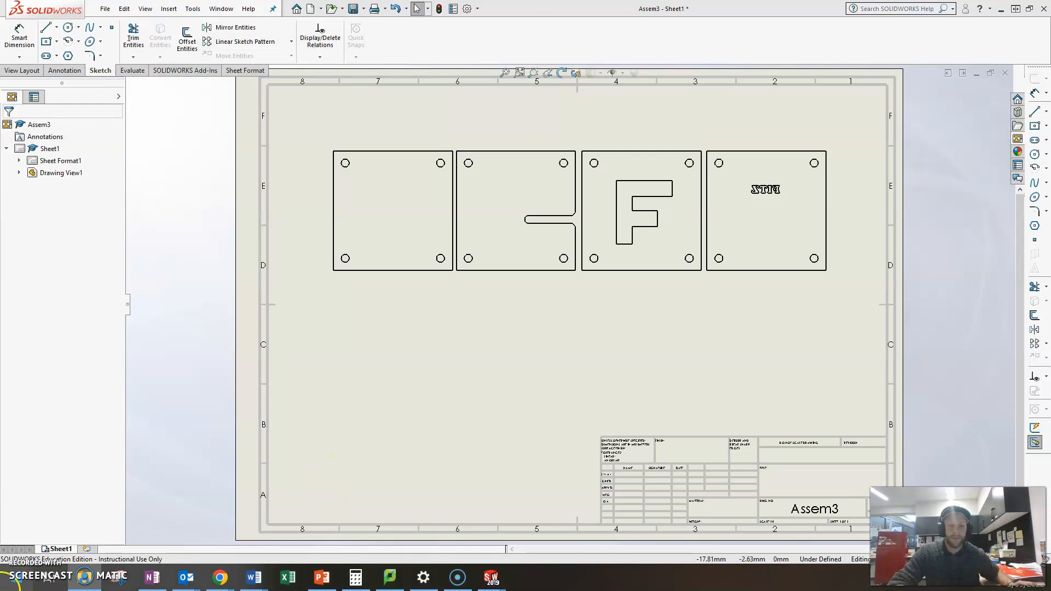
- Launch Adobe Illustrator 2022 and bring its window onto the current screen
click(15, 577)
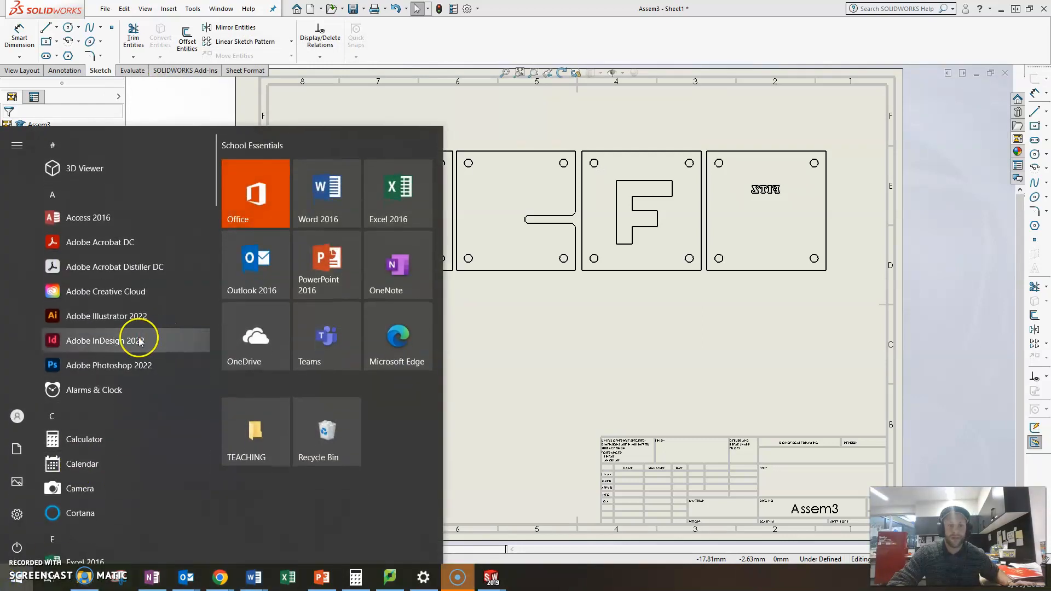
text(adob)
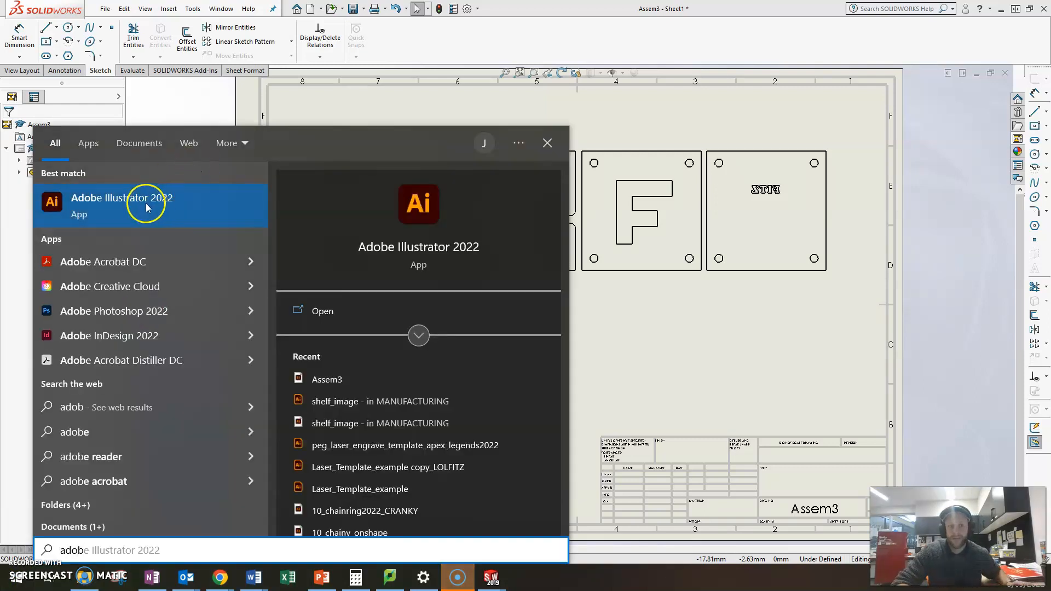
click(130, 210)
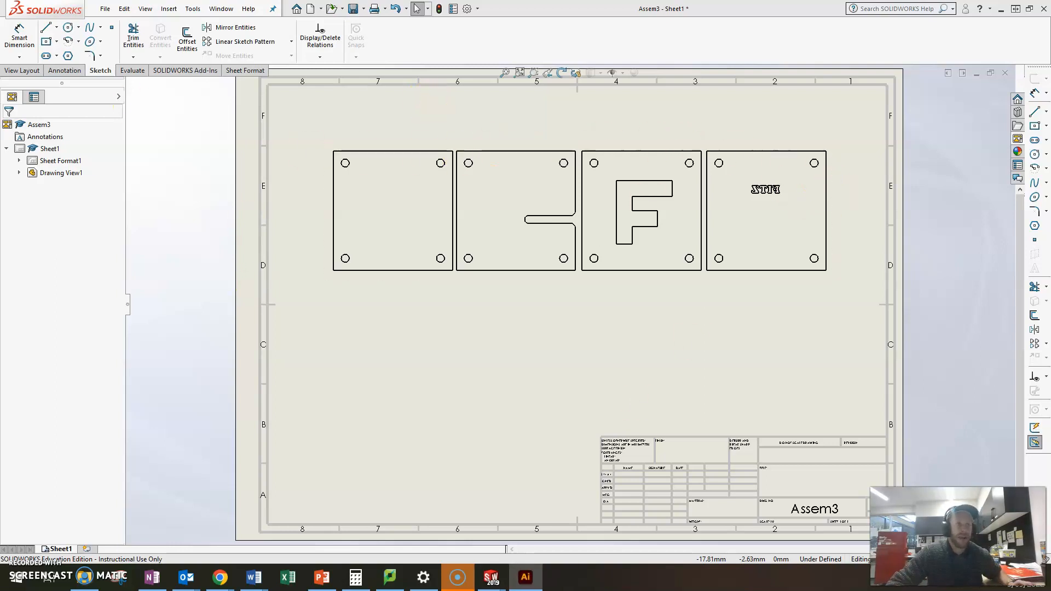
drag(0, 139, 656, 1)
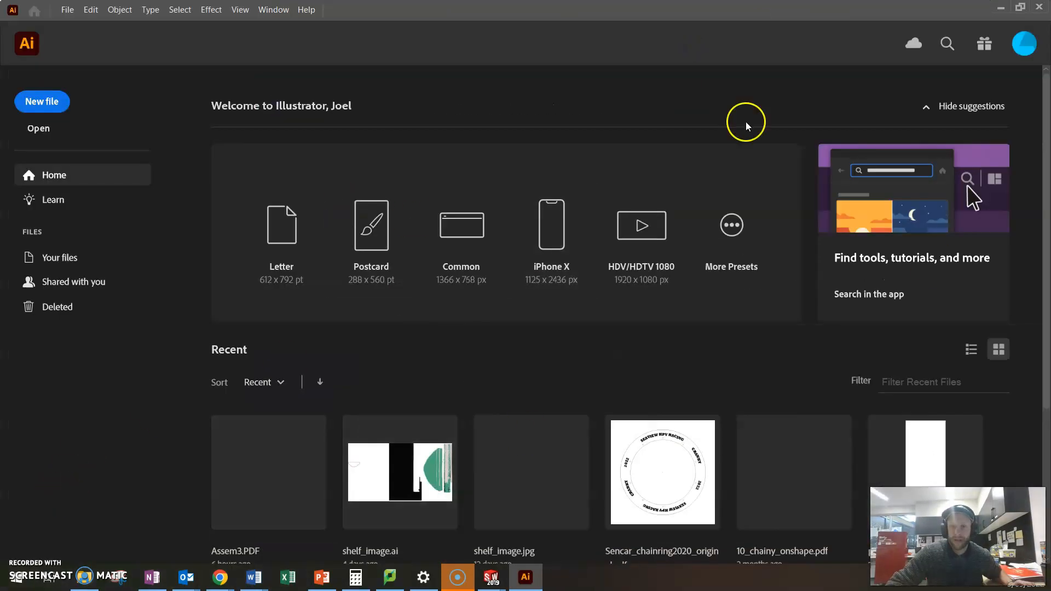
- Open the Assem3 PDF from the CAD task folder in Illustrator, accepting the reinterpreted PDF objects
click(39, 129)
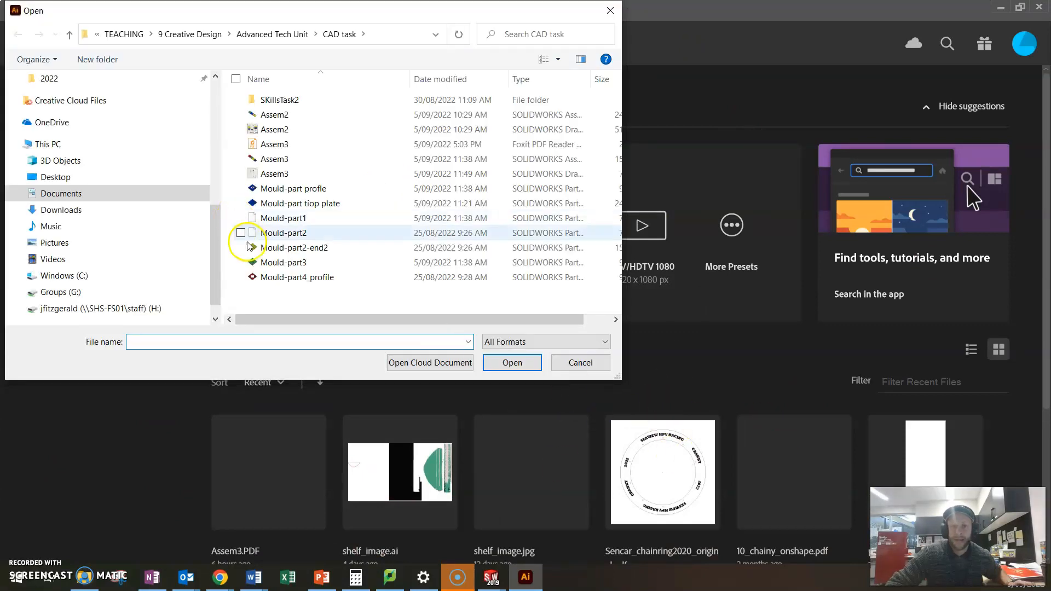
click(283, 144)
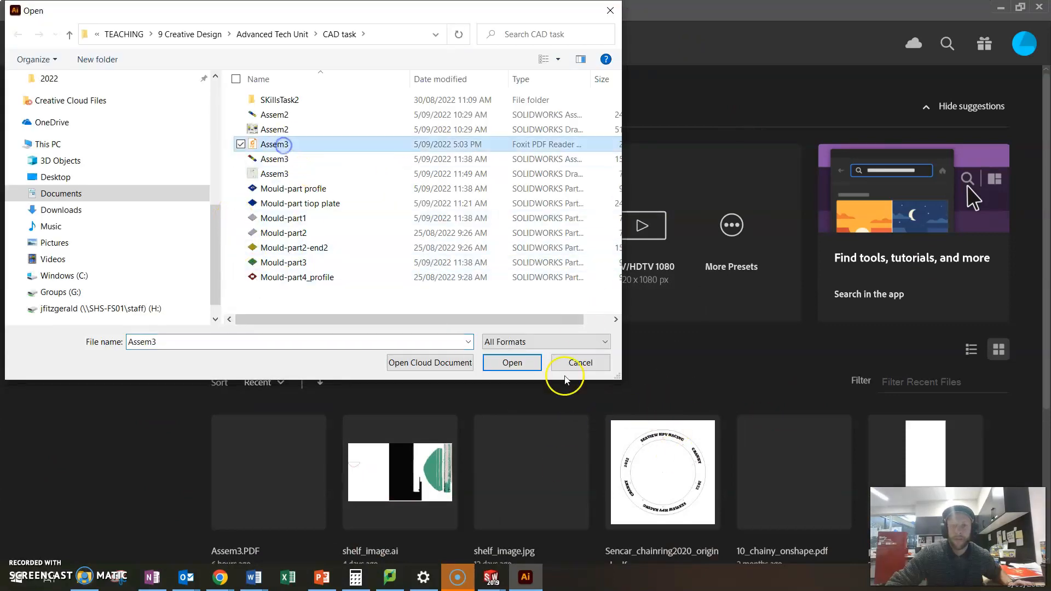
click(512, 363)
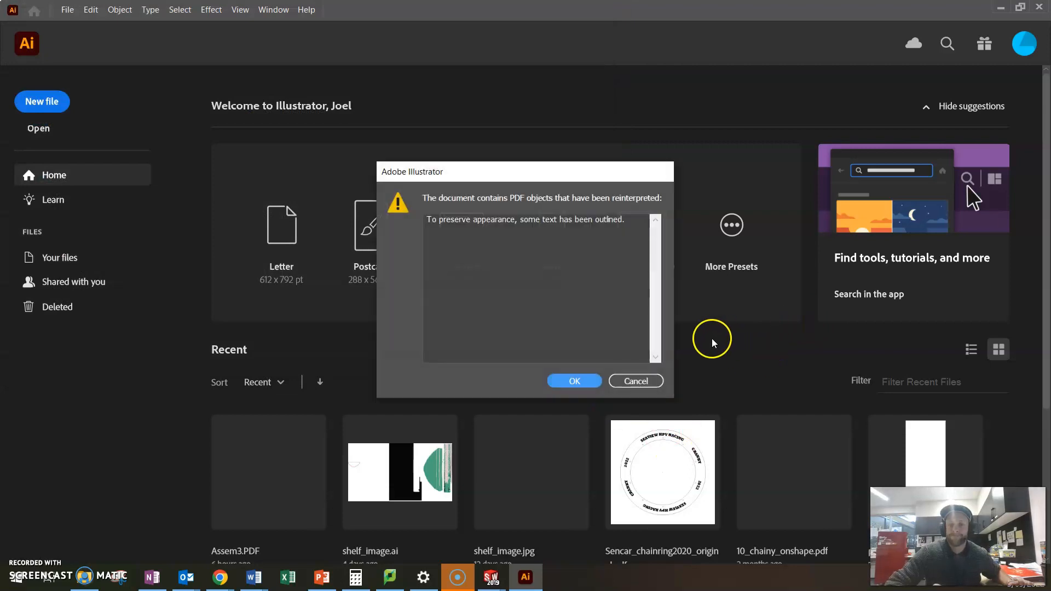
click(568, 383)
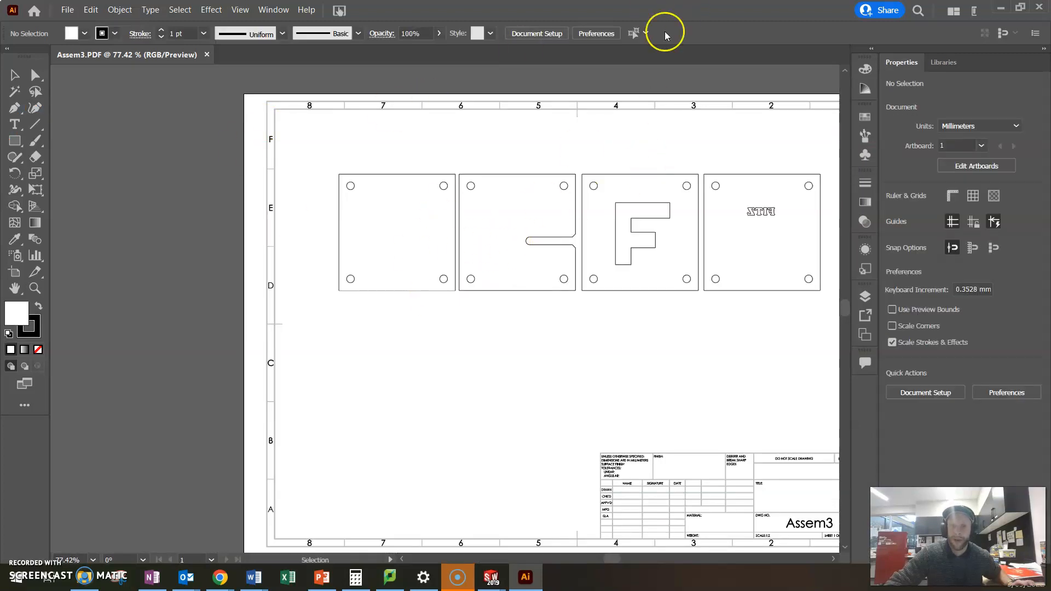
key(space)
drag(520, 390, 385, 380)
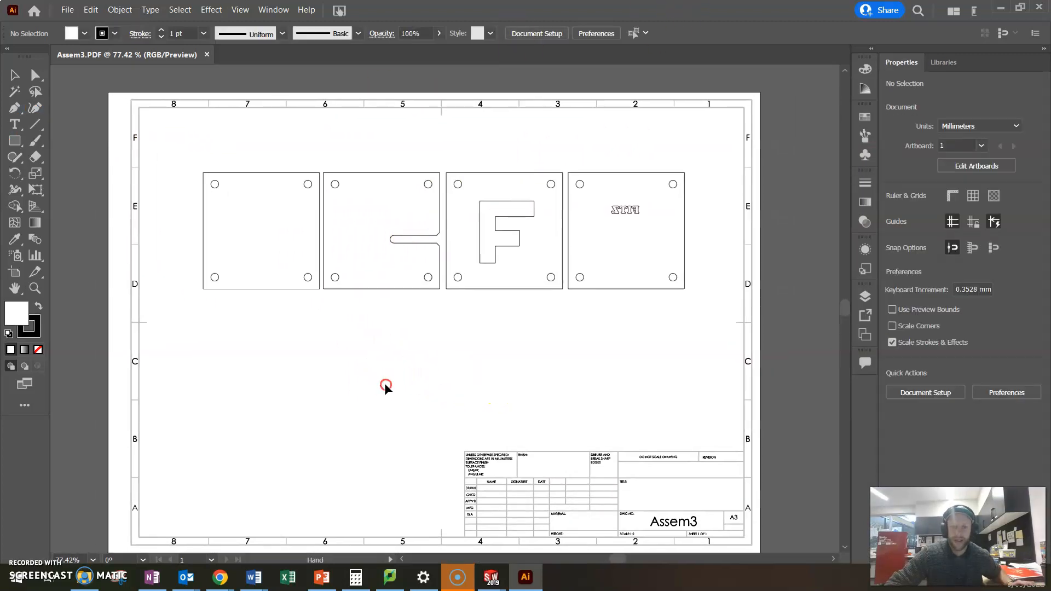
click(460, 578)
click(437, 368)
scroll(376, 300, up, 1)
scroll(377, 298, down, 1)
scroll(671, 305, down, 1)
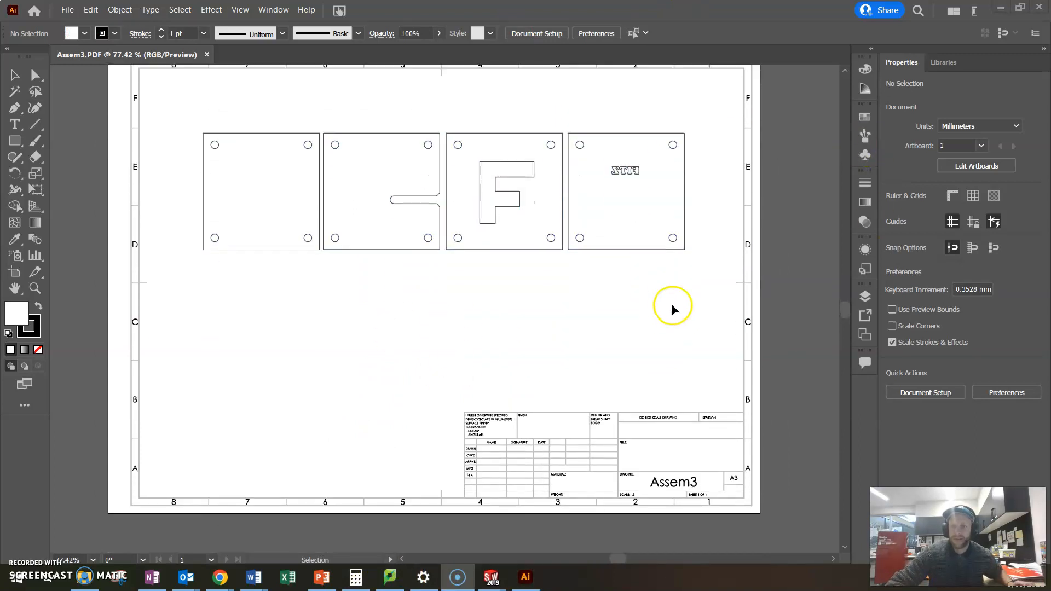
scroll(671, 305, up, 1)
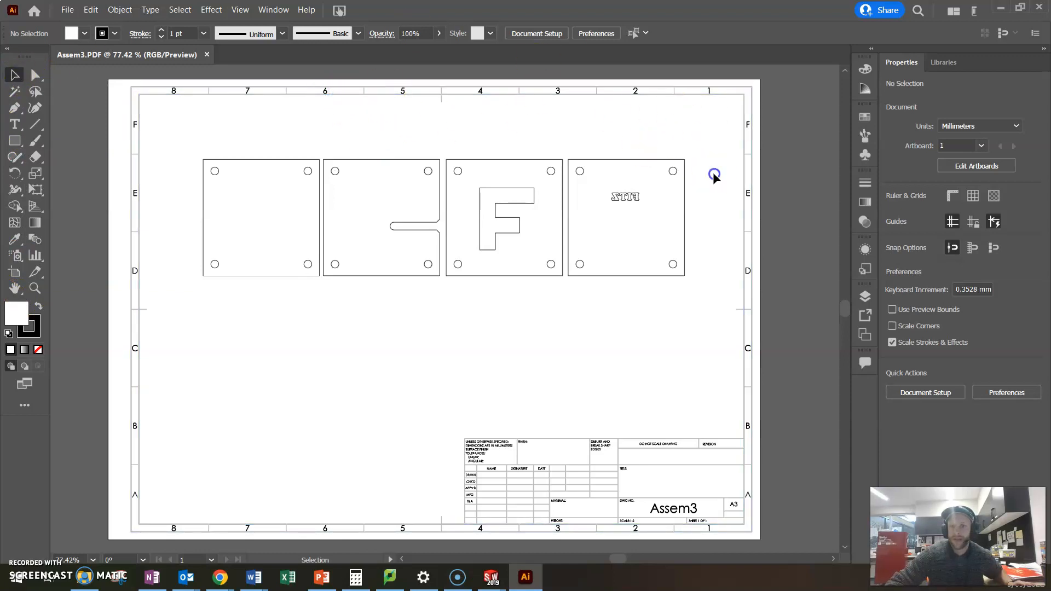
- Select the compound path of the four plates and move it slightly up and to the right within the sheet border
scroll(525, 287, up, 1)
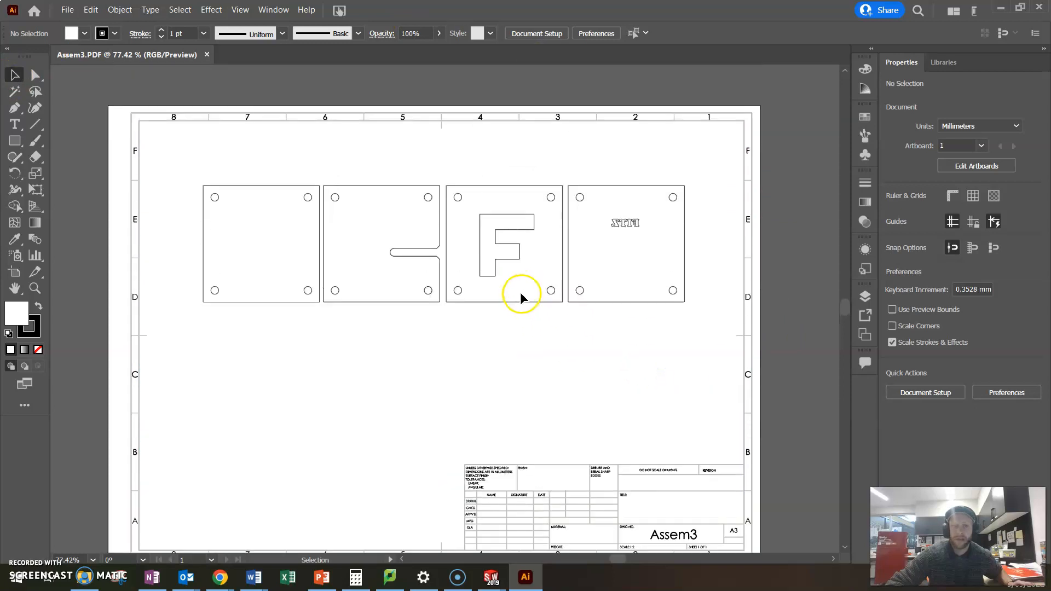
click(292, 193)
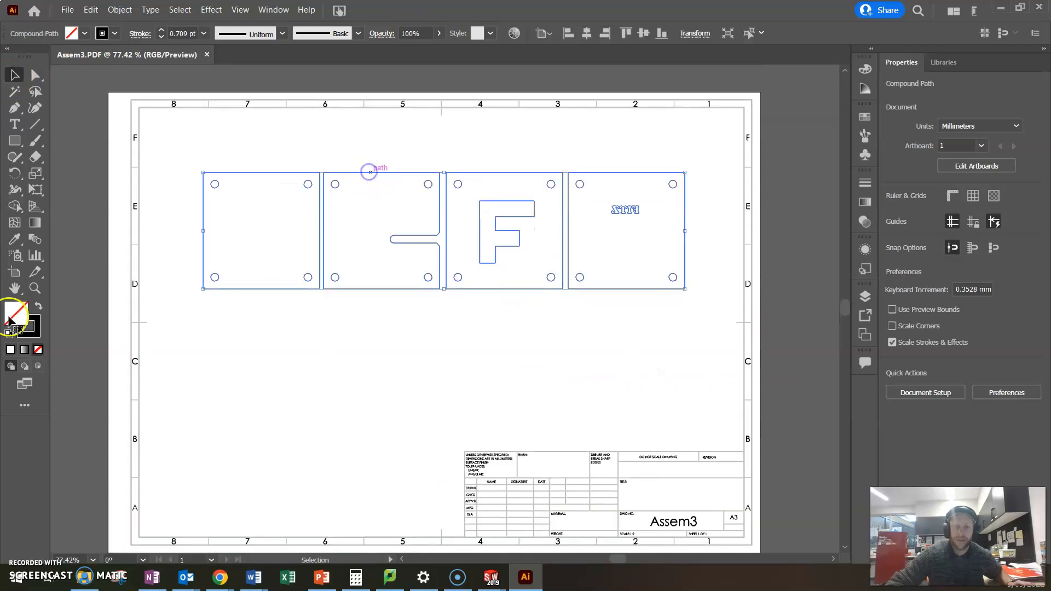
click(381, 174)
mouse_move(382, 174)
mouse_down()
mouse_move(279, 183)
mouse_move(352, 164)
mouse_move(423, 322)
mouse_move(326, 174)
mouse_move(260, 207)
mouse_move(469, 244)
mouse_move(396, 172)
mouse_up()
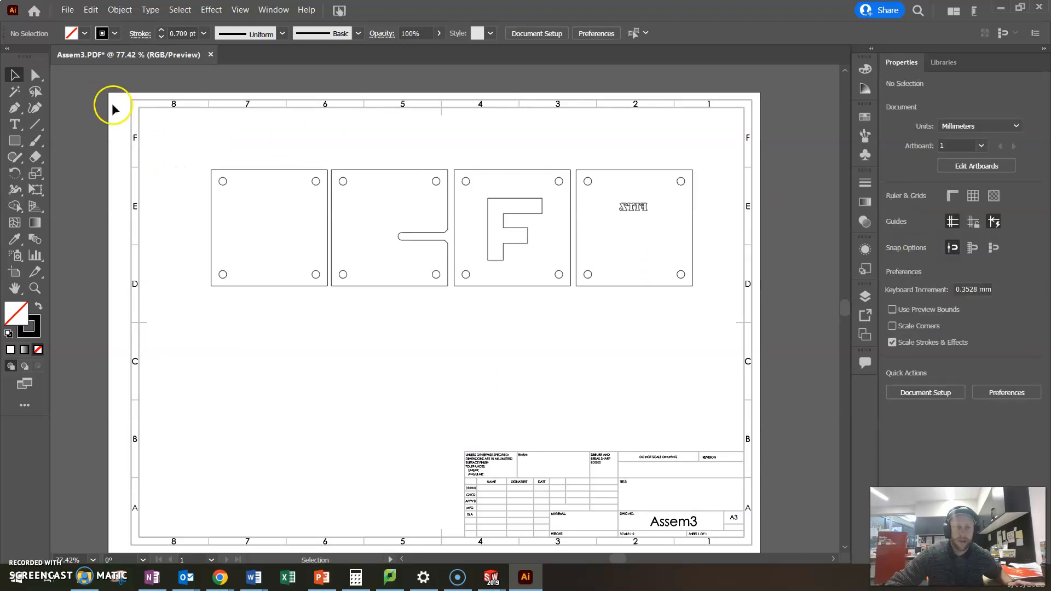
- Delete the sheet border with its left-hand zone labels and the title block below the plates
click(106, 98)
mouse_move(105, 99)
mouse_down()
mouse_move(165, 232)
mouse_move(176, 540)
mouse_move(188, 502)
mouse_move(186, 525)
mouse_up()
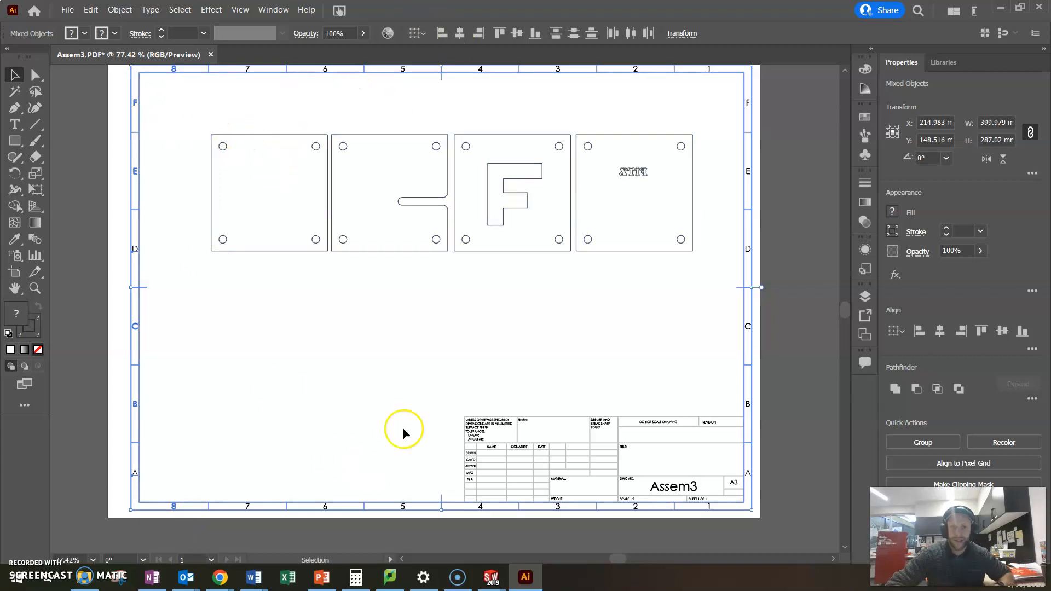
key(Delete)
drag(184, 361, 772, 526)
key(Delete)
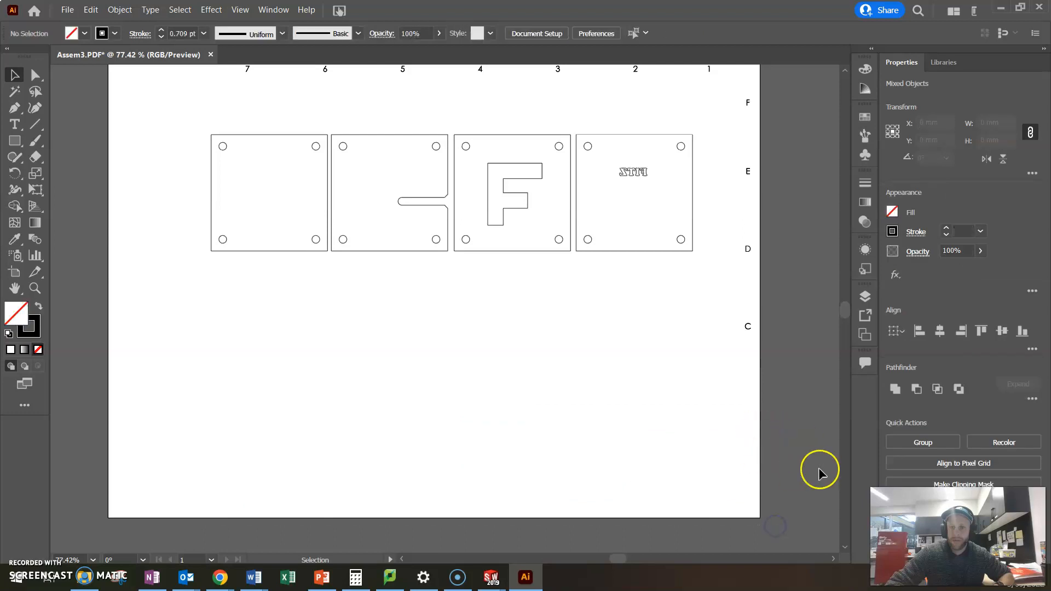
- Delete the remaining zone numbers and letters along the upper and right edges of the sheet
key(shift+x)
scroll(764, 219, up, 2)
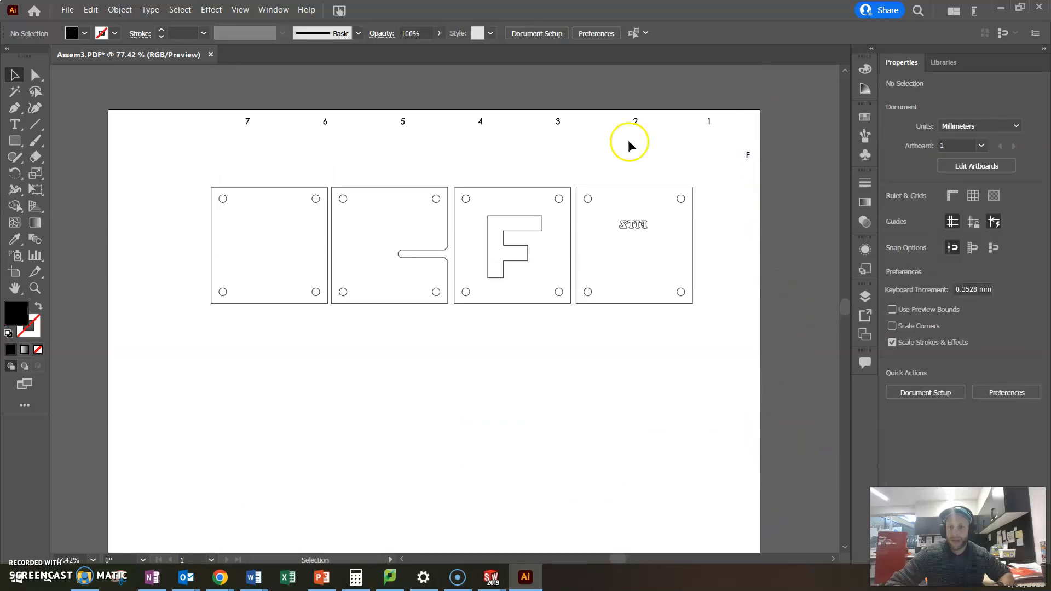
drag(202, 103, 778, 223)
key(Delete)
key(Delete)
- Move the row of four plates into the upper-left corner of the artboard
drag(196, 163, 723, 334)
drag(619, 193, 521, 112)
click(549, 349)
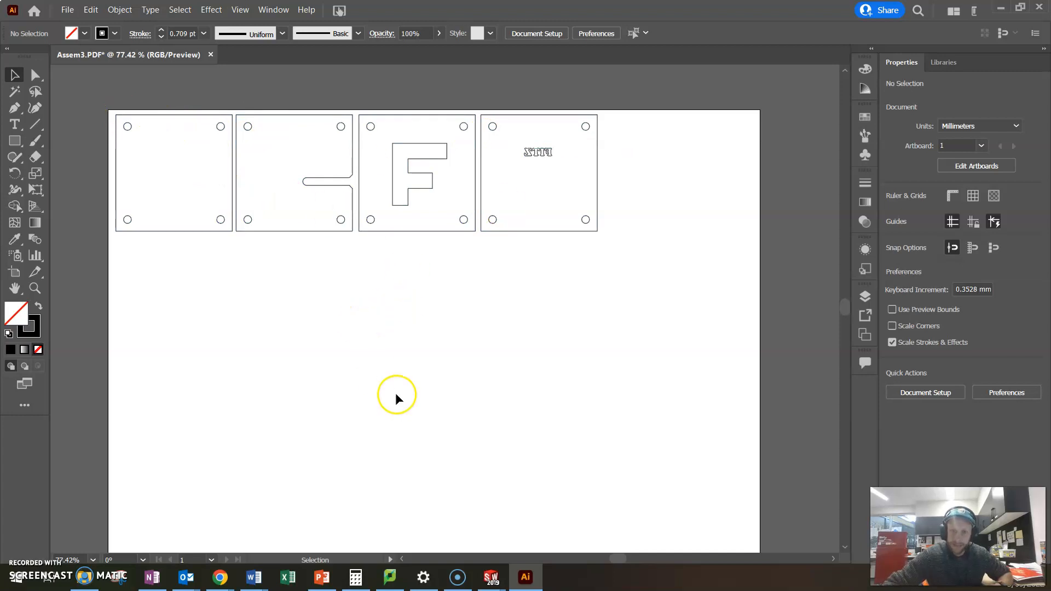
- Release the compound path of the four plates into separate paths and test selecting them
click(164, 116)
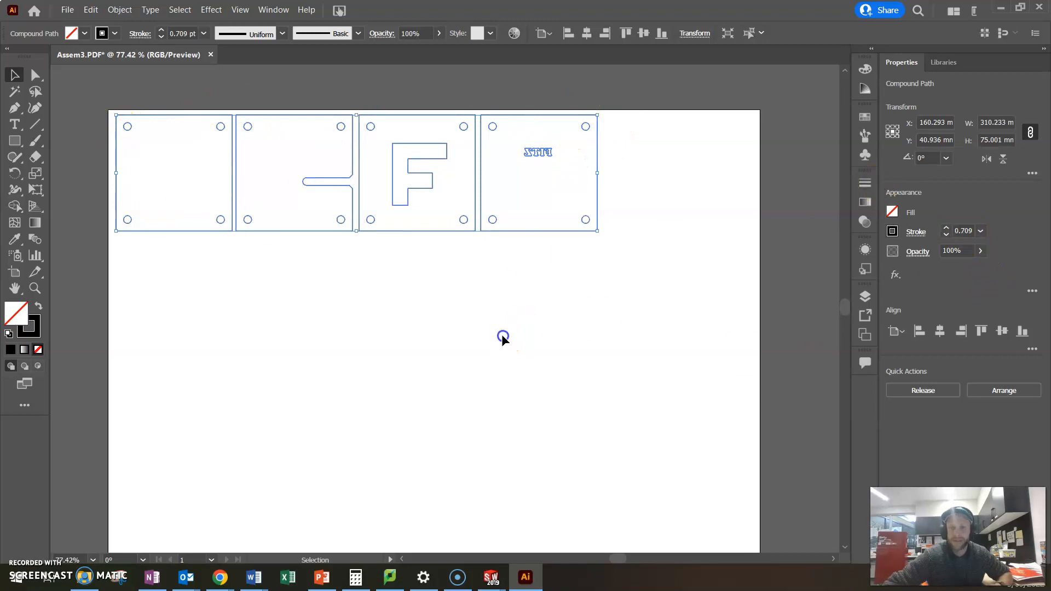
click(503, 336)
click(495, 233)
click(500, 300)
click(508, 232)
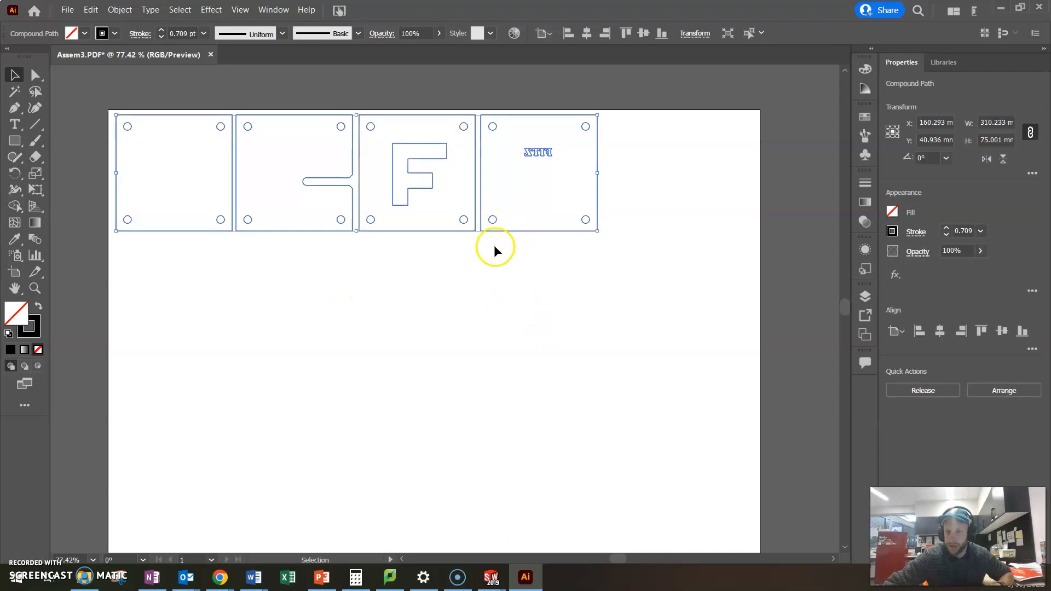
click(926, 391)
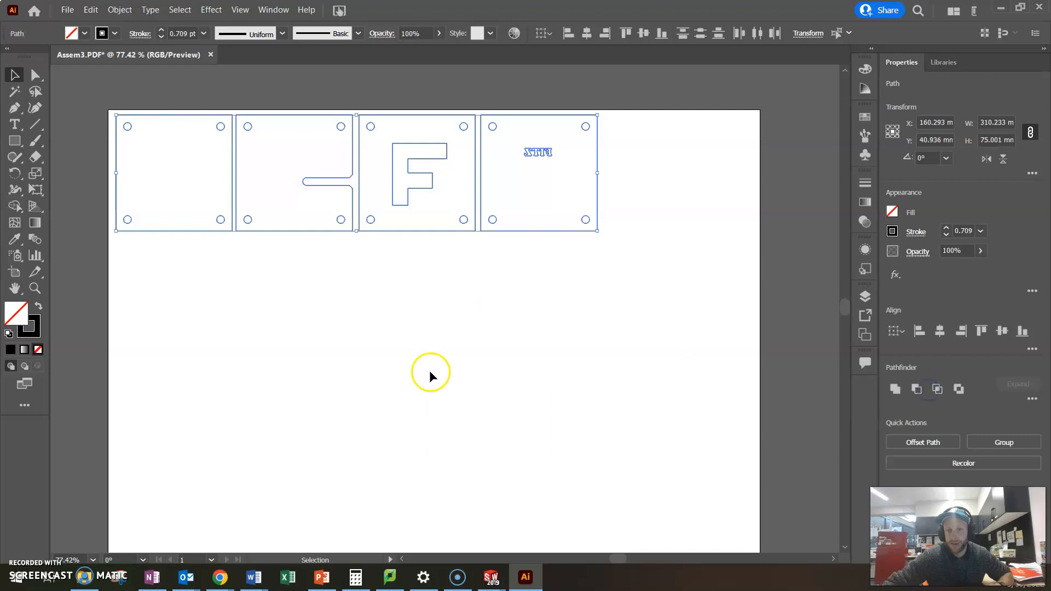
click(454, 373)
click(486, 149)
click(612, 292)
drag(668, 256, 456, 214)
click(506, 348)
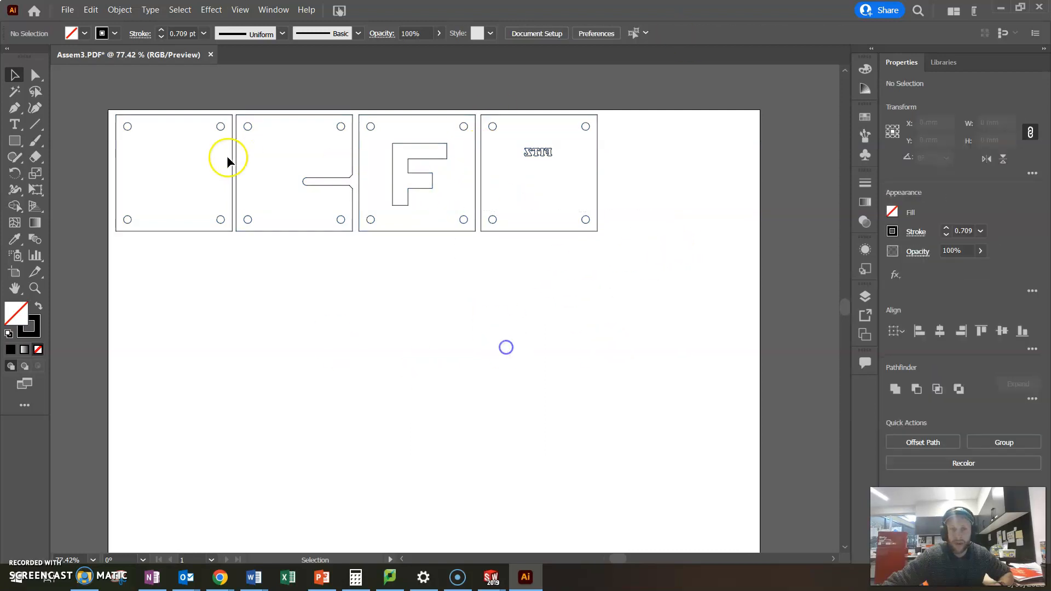
- Create a global RGB swatch with R=255 G=0 B=0 and apply it as the stroke colour of all plate paths
drag(100, 101, 636, 255)
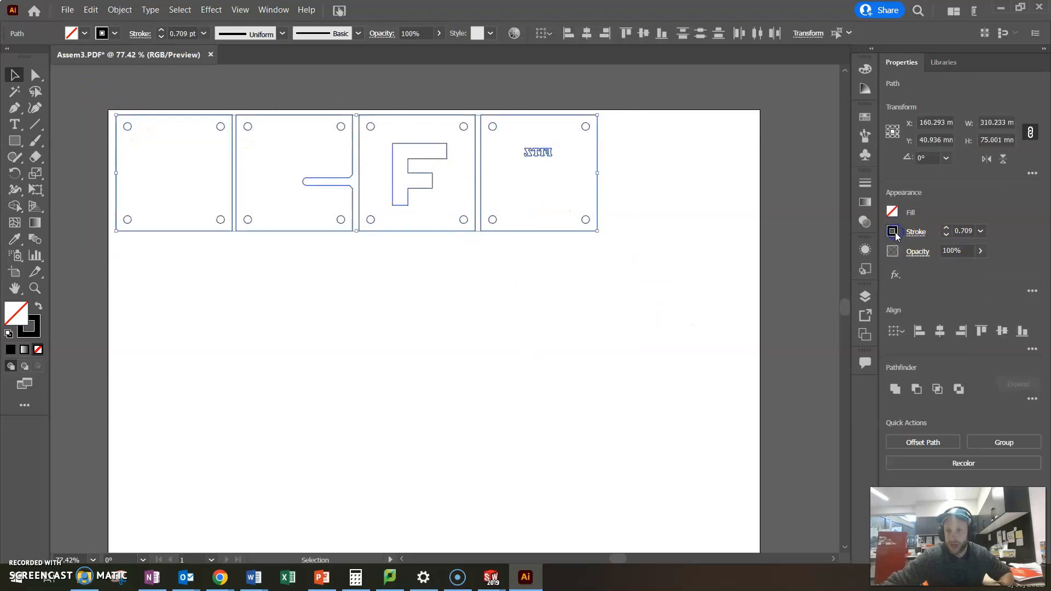
click(892, 233)
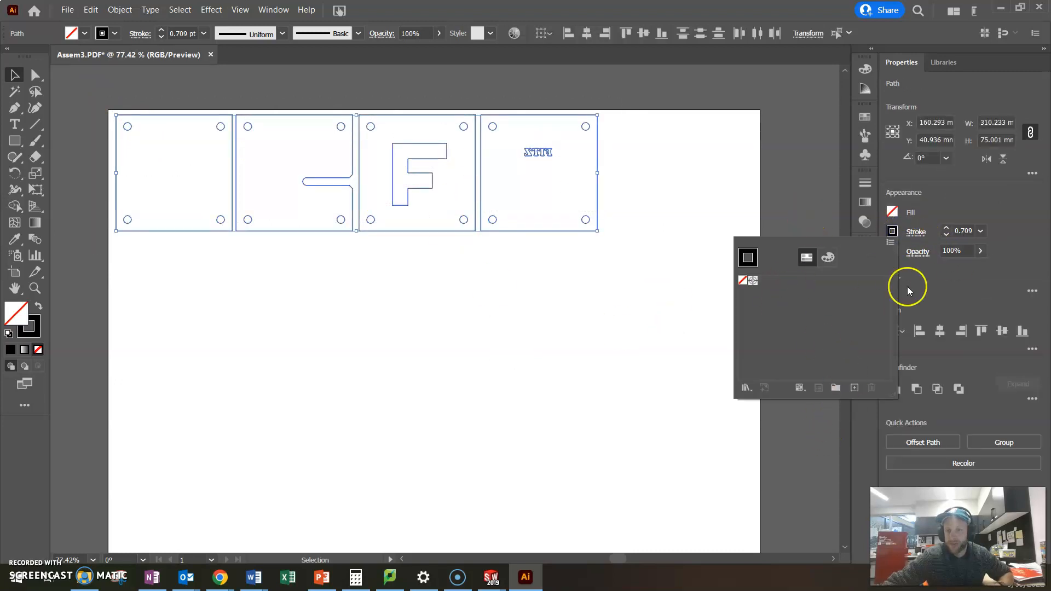
click(893, 232)
click(893, 232)
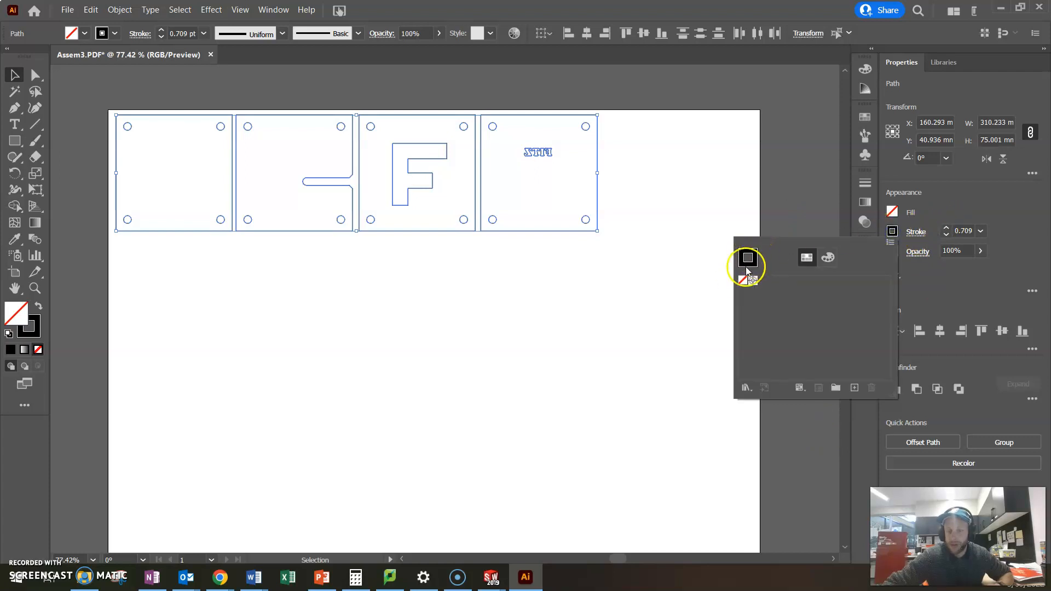
click(855, 388)
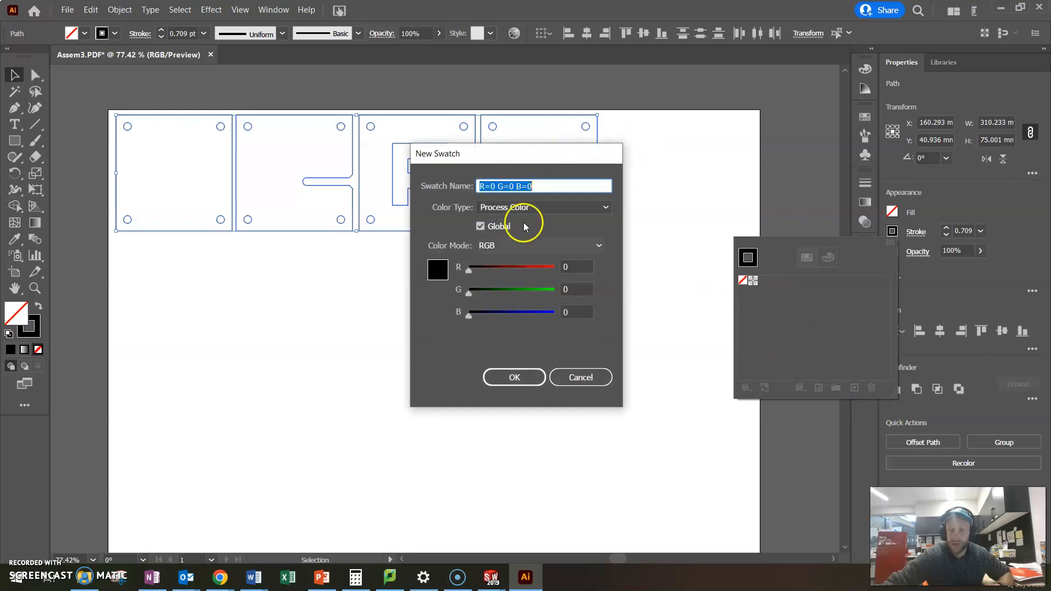
drag(468, 269, 576, 268)
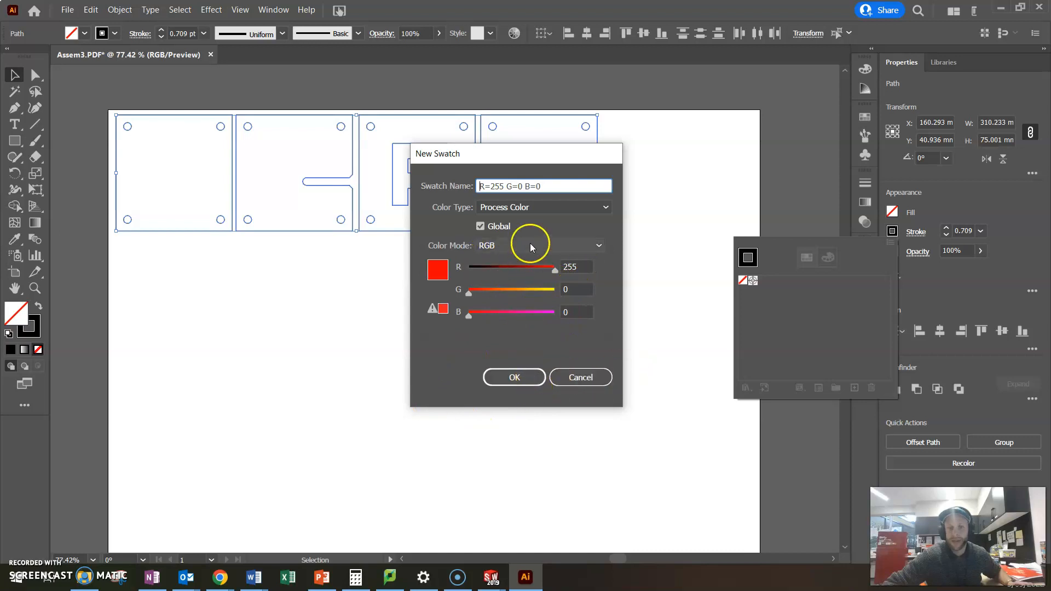
click(509, 379)
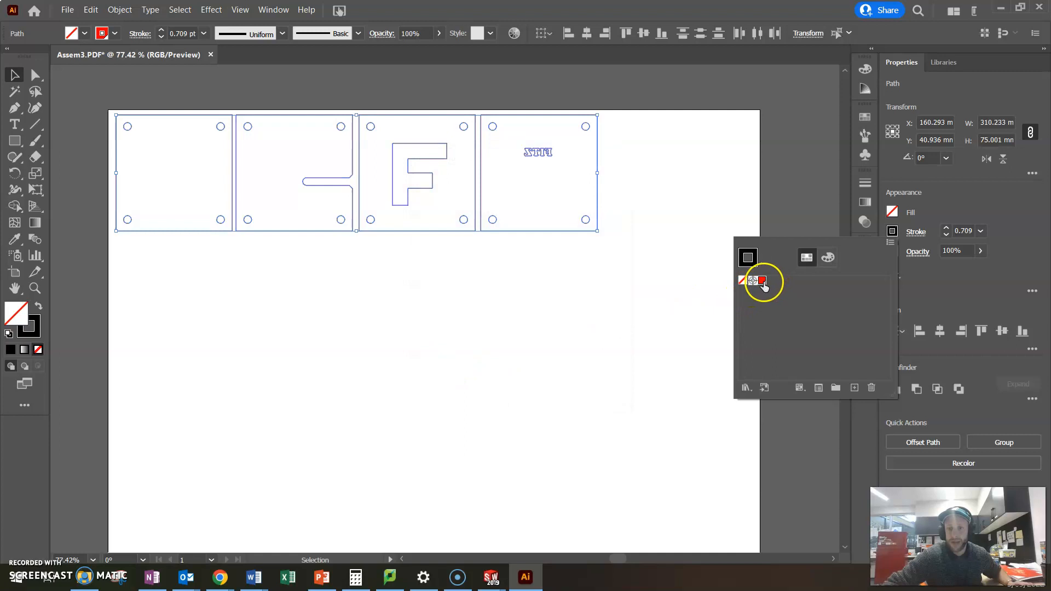
click(762, 281)
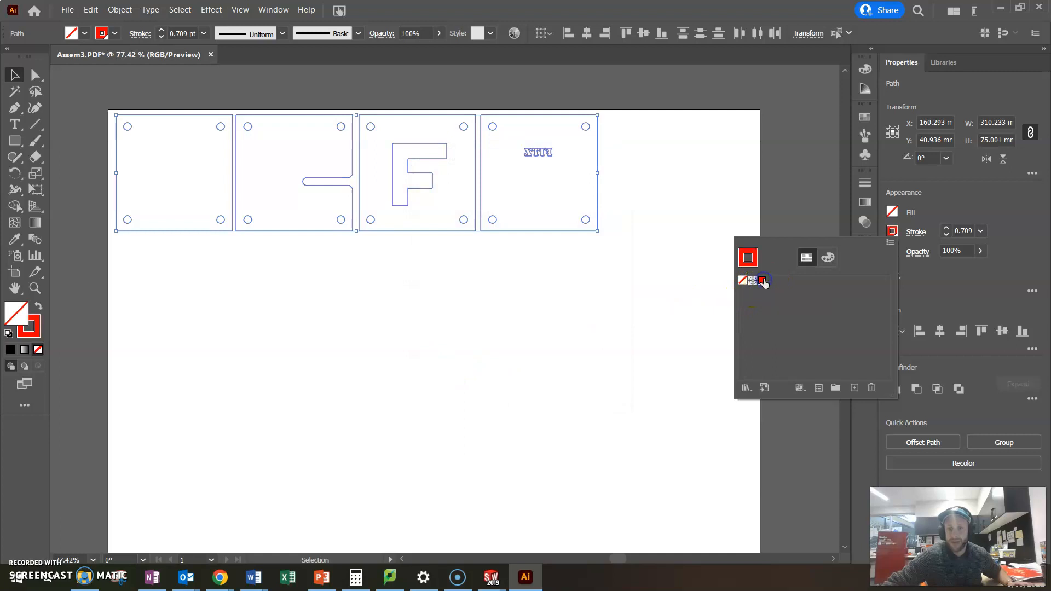
click(605, 378)
click(731, 238)
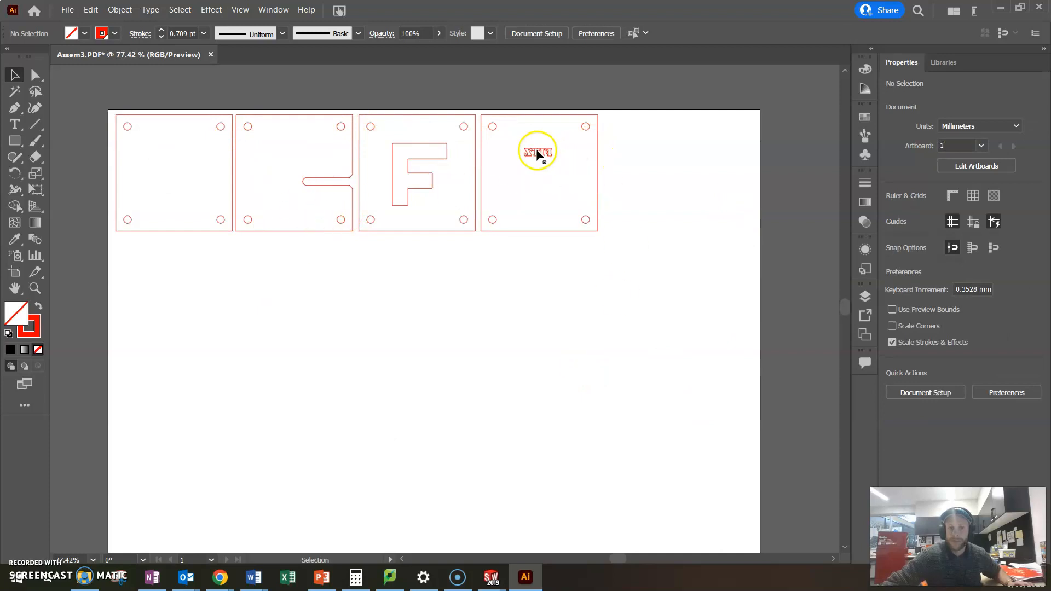
- Set the stroke weight of all plate and lettering paths to 0.003 pt
click(559, 165)
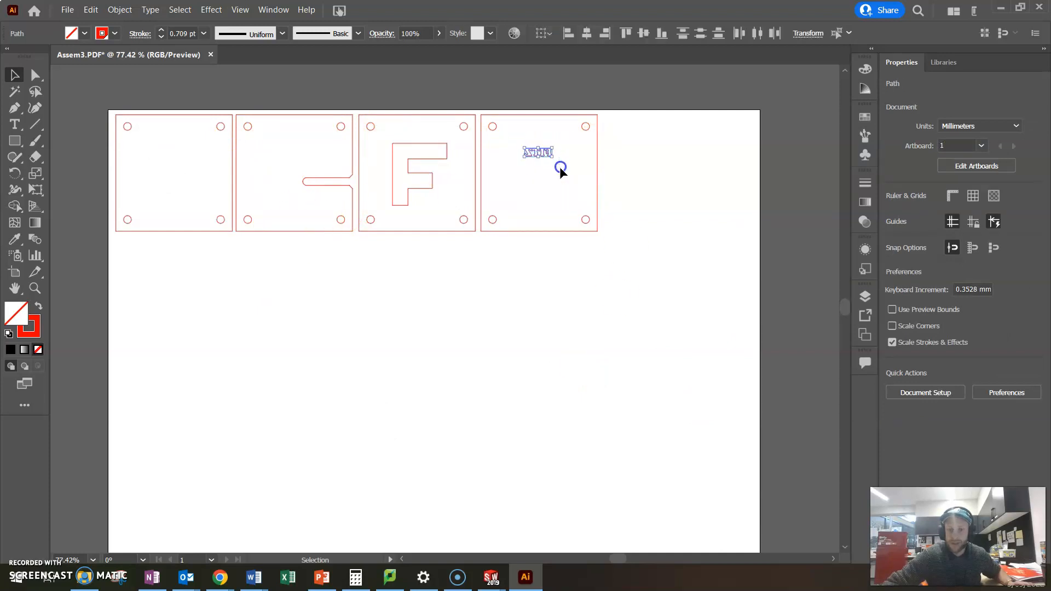
click(598, 335)
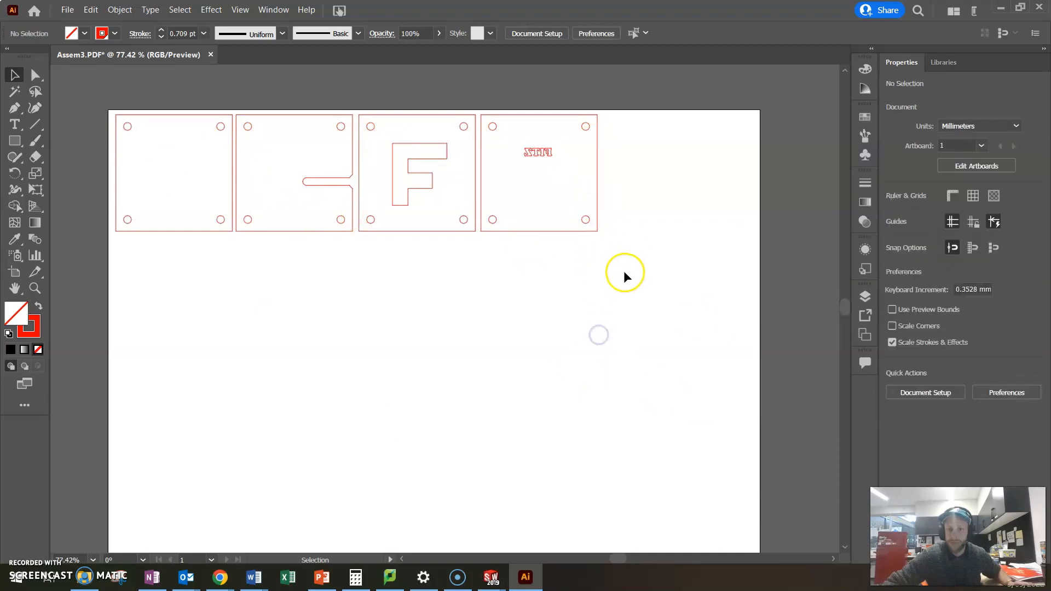
drag(611, 251, 104, 105)
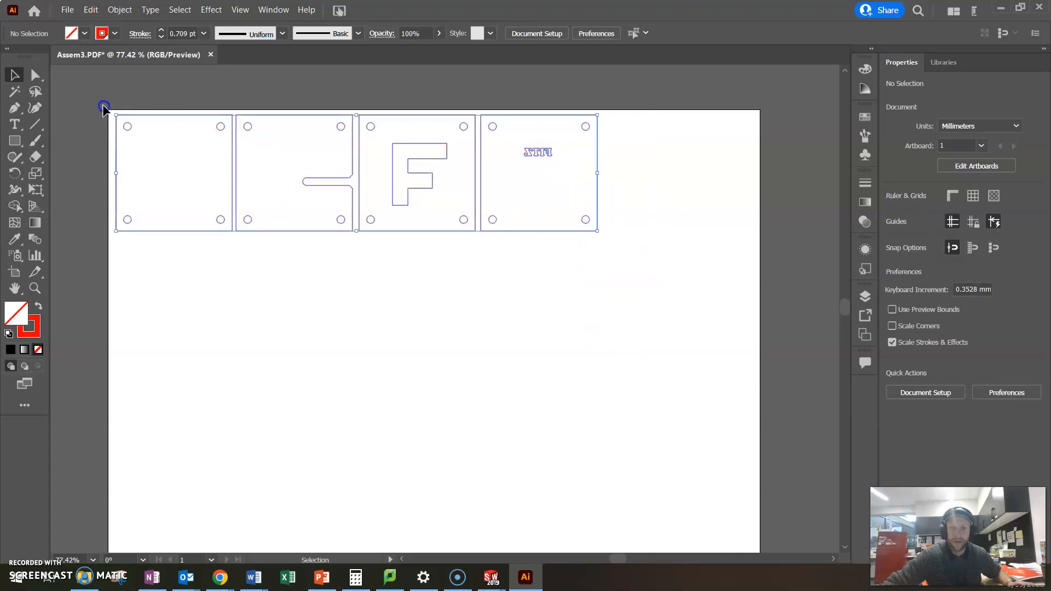
double_click(965, 231)
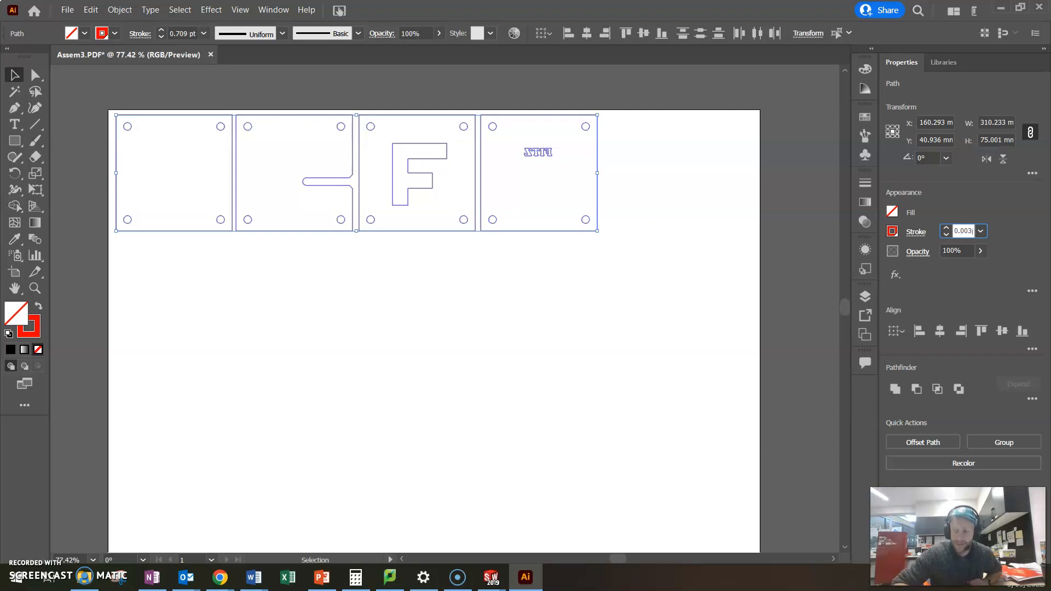
key(Return)
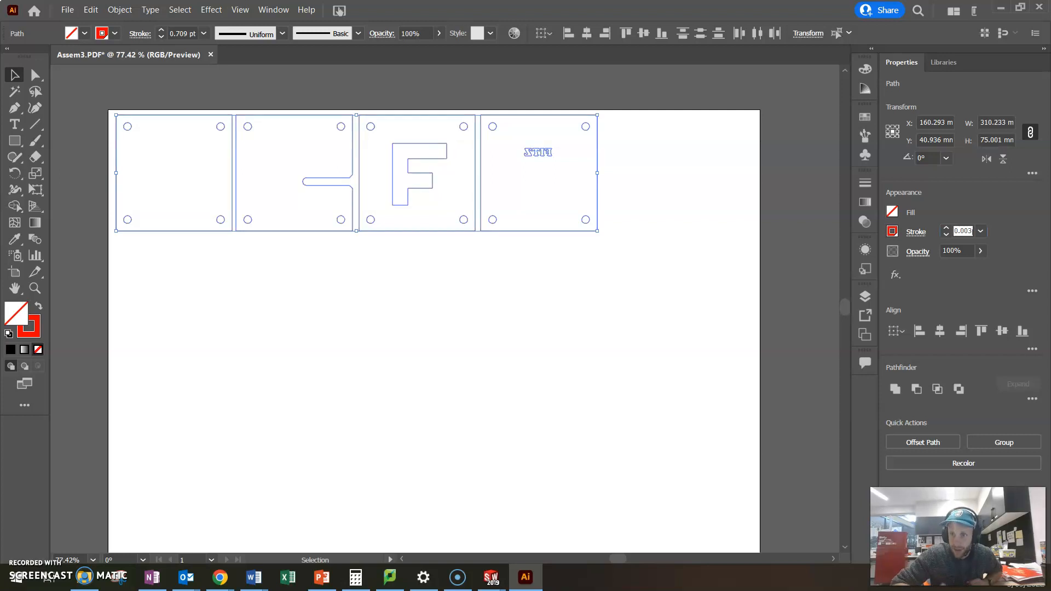
click(965, 231)
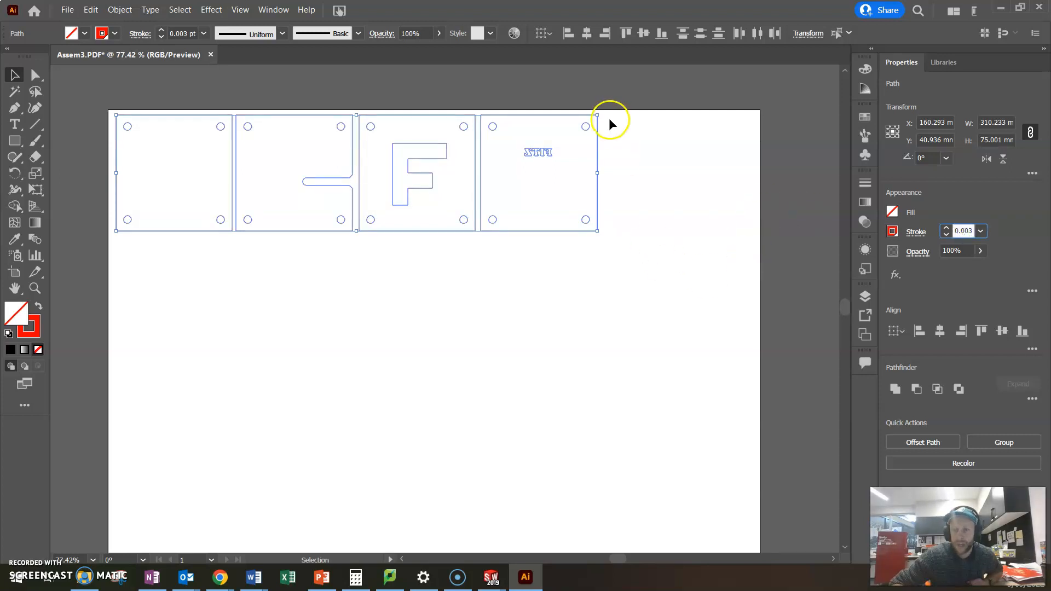
click(439, 379)
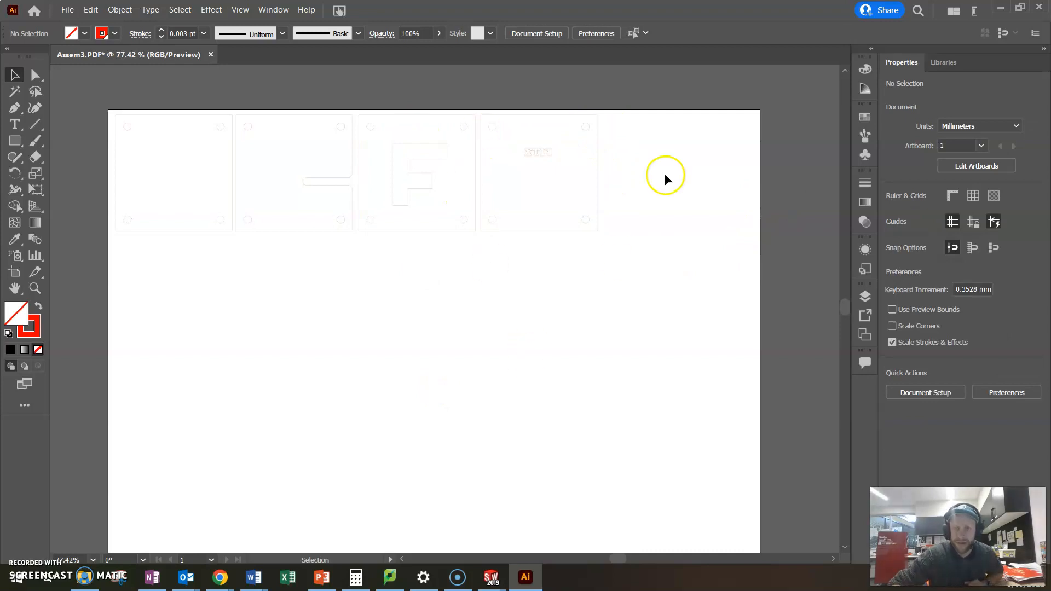
- Check the stroke weight on the right edge line of the fourth plate
click(597, 188)
click(963, 230)
drag(971, 233, 976, 231)
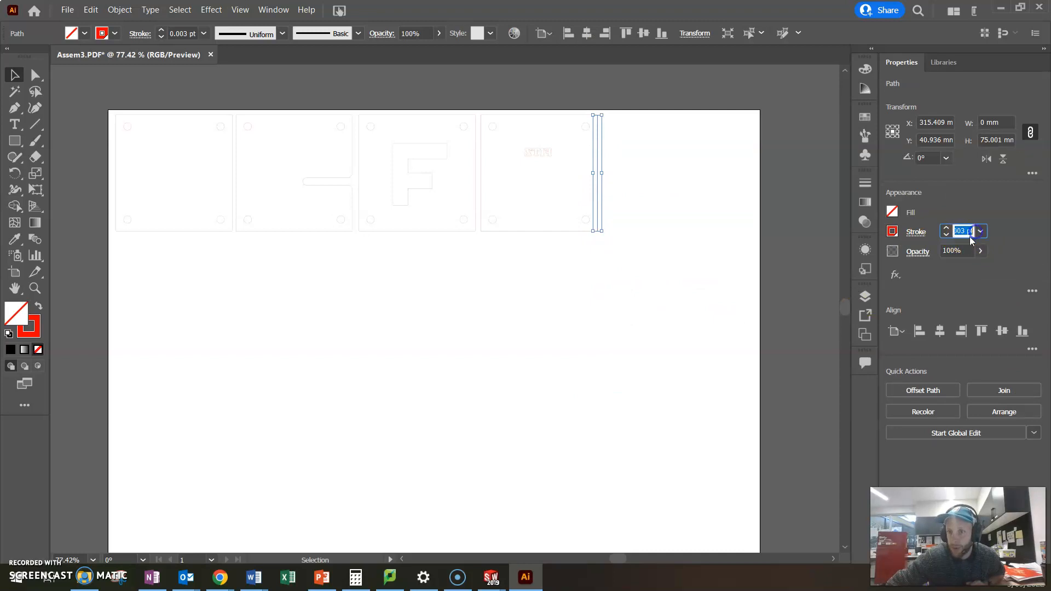
click(583, 369)
drag(76, 101, 662, 268)
click(588, 306)
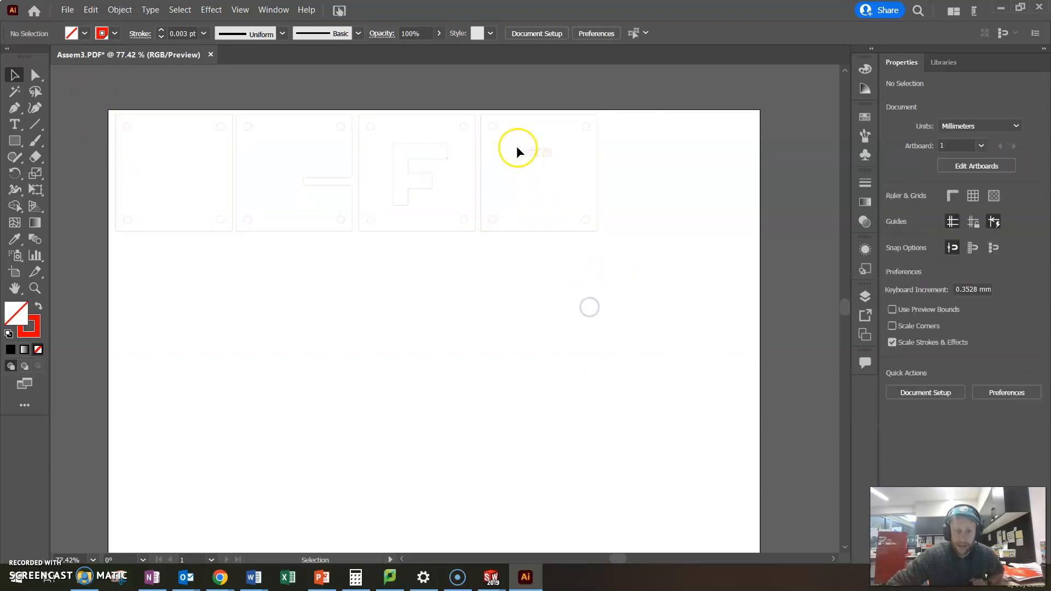
- Select the mirrored lettering on the fourth plate and create a global black RGB swatch, R=0 G=0 B=0, for its stroke
key(ctrl+plus)
key(ctrl+plus)
scroll(635, 253, up, 4)
key(ctrl+plus)
key(ctrl+plus)
drag(619, 559, 626, 562)
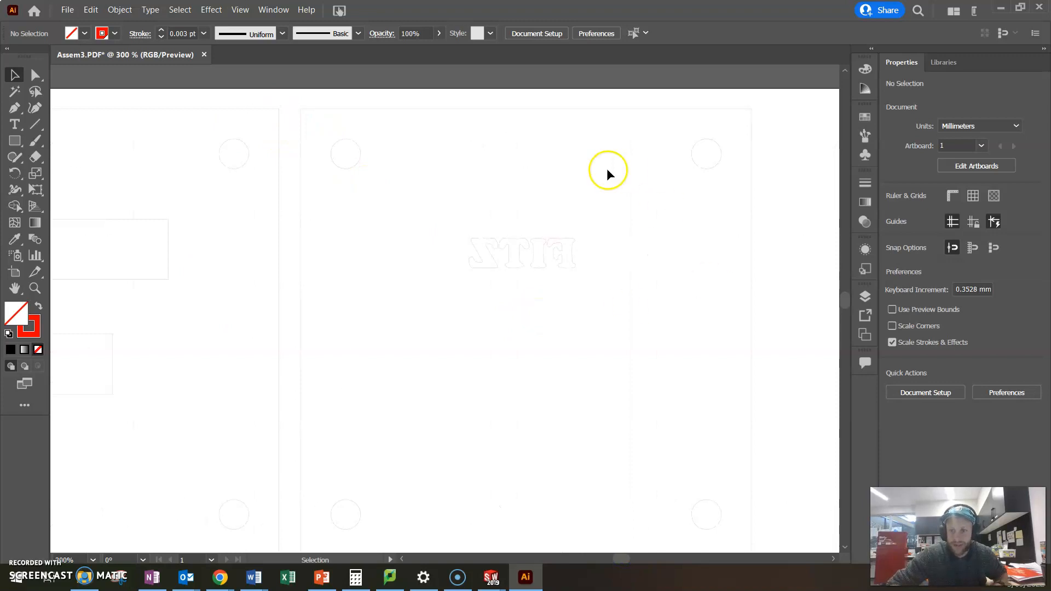
drag(425, 214, 617, 303)
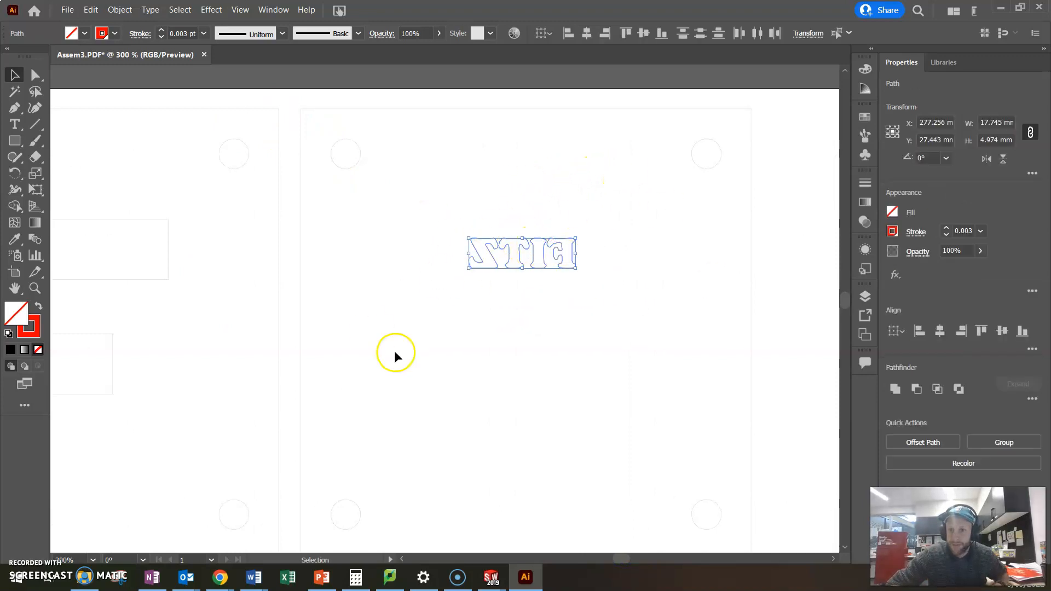
click(892, 232)
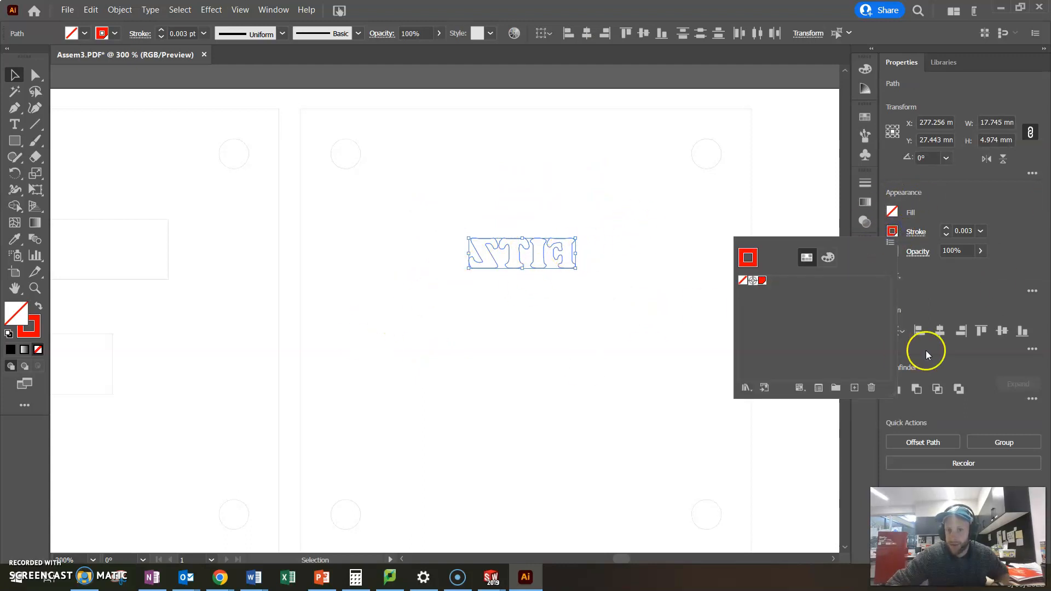
click(855, 388)
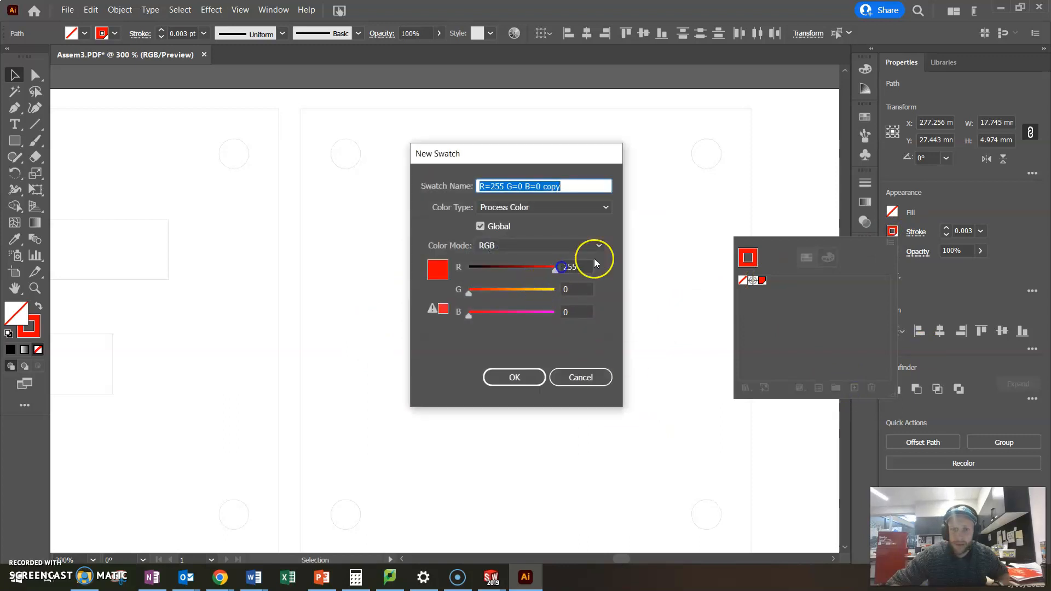
drag(467, 291, 614, 293)
drag(471, 312, 603, 317)
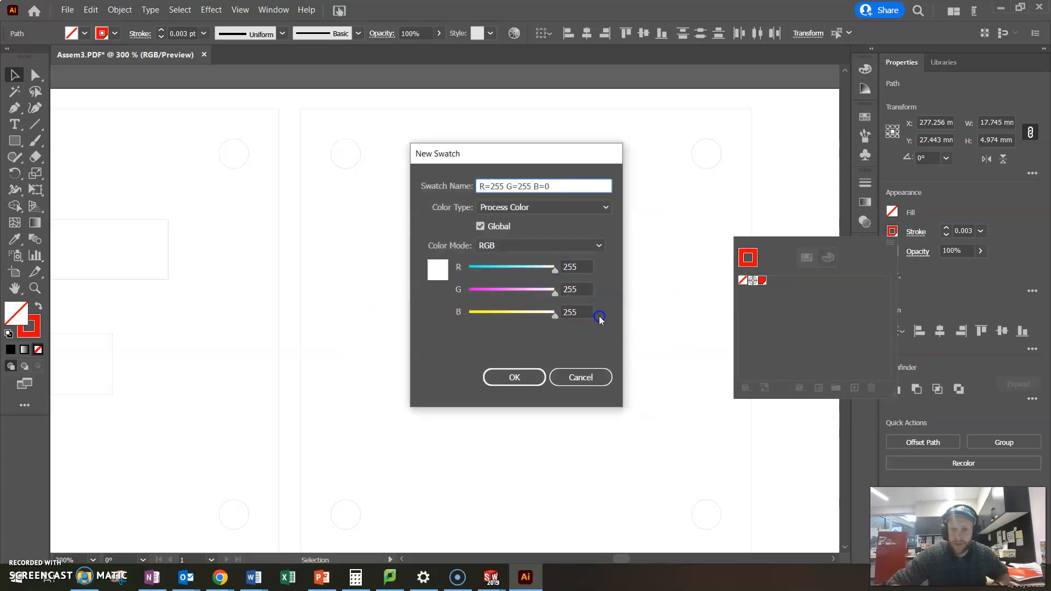
drag(553, 270, 439, 274)
drag(550, 291, 416, 290)
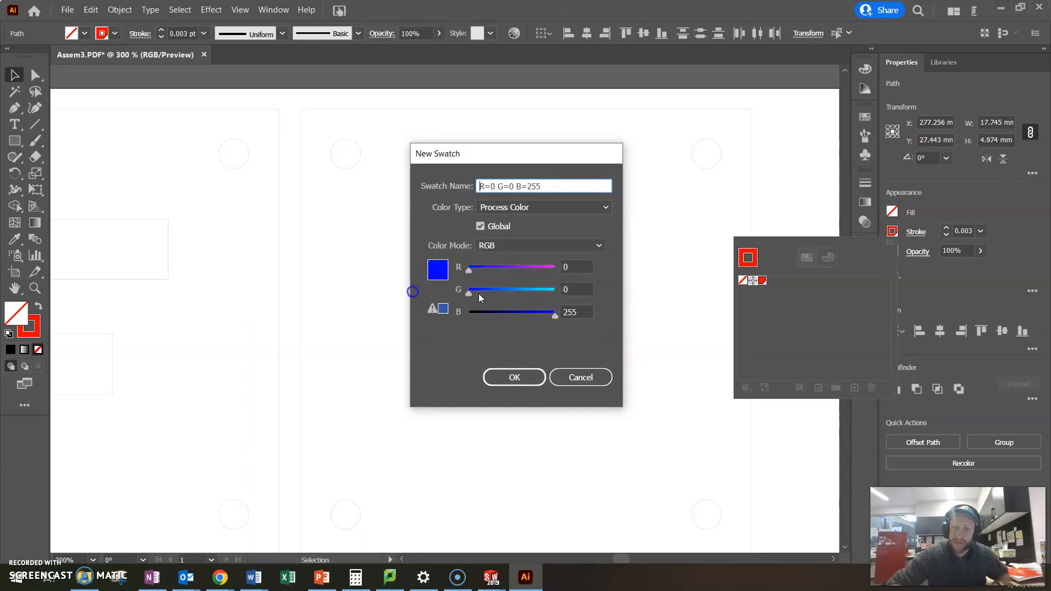
drag(556, 316, 411, 324)
click(514, 376)
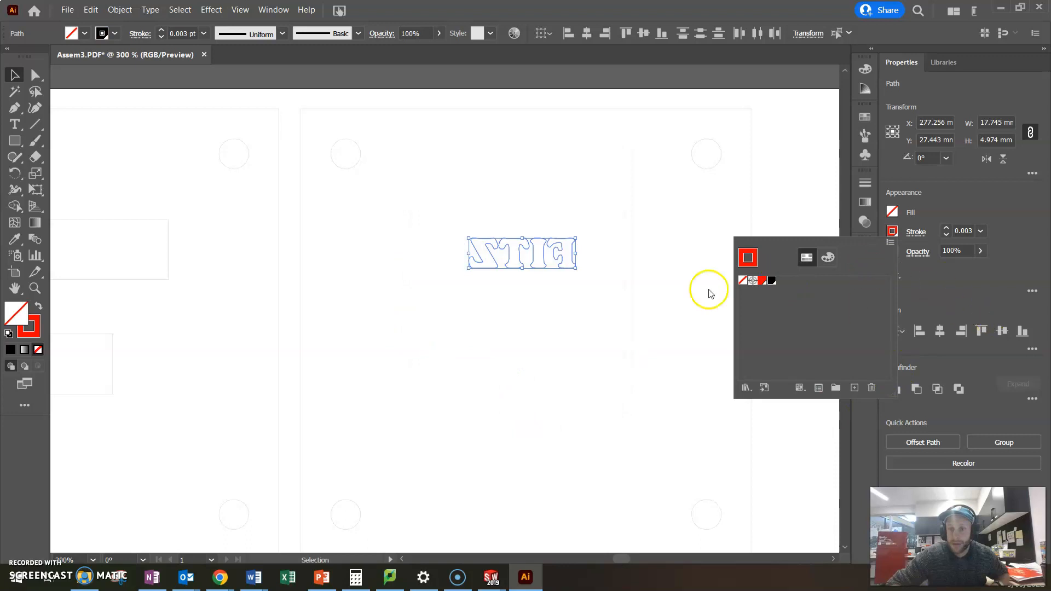
- Fill the mirrored lettering on the fourth plate with the black swatch
click(600, 328)
click(662, 302)
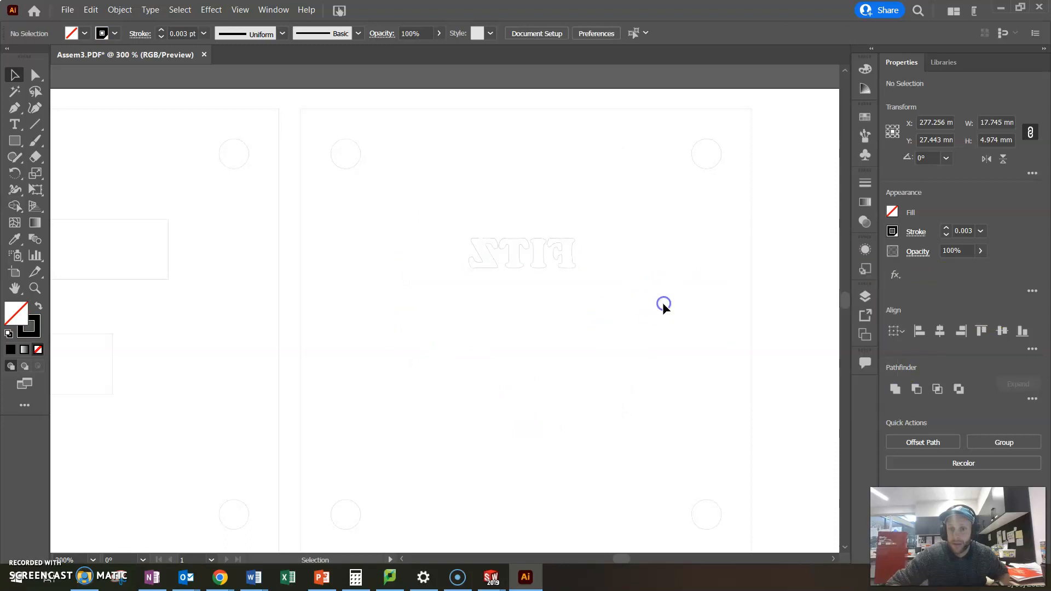
click(556, 243)
click(598, 307)
drag(619, 290, 432, 216)
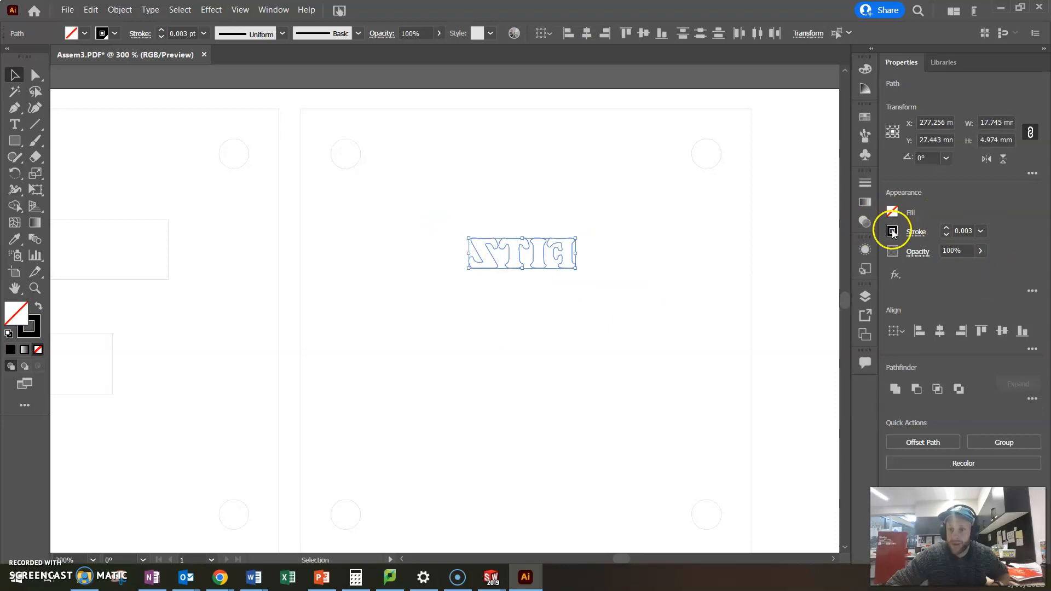
click(892, 214)
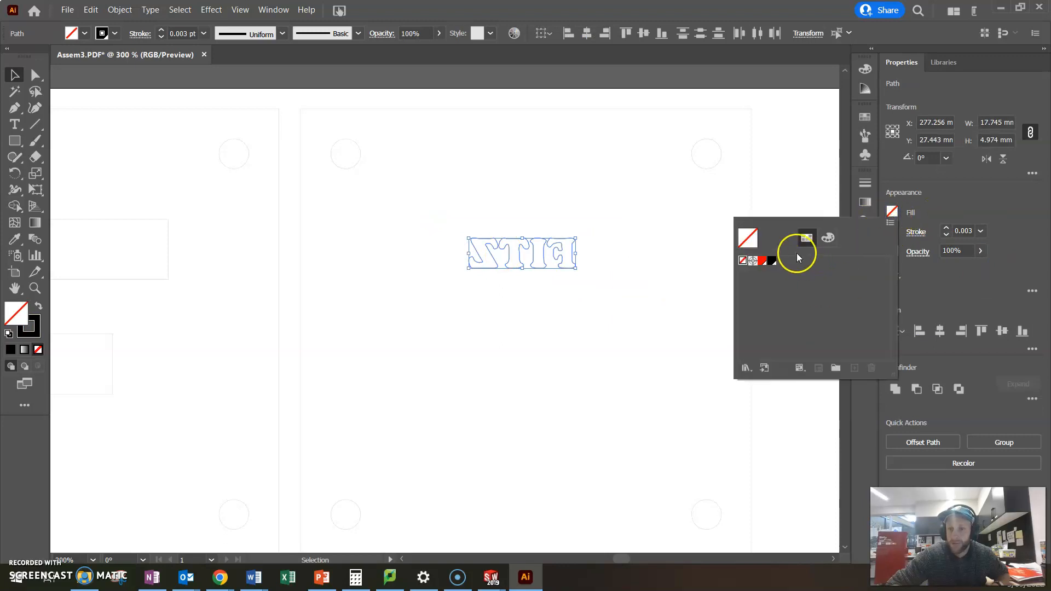
click(772, 261)
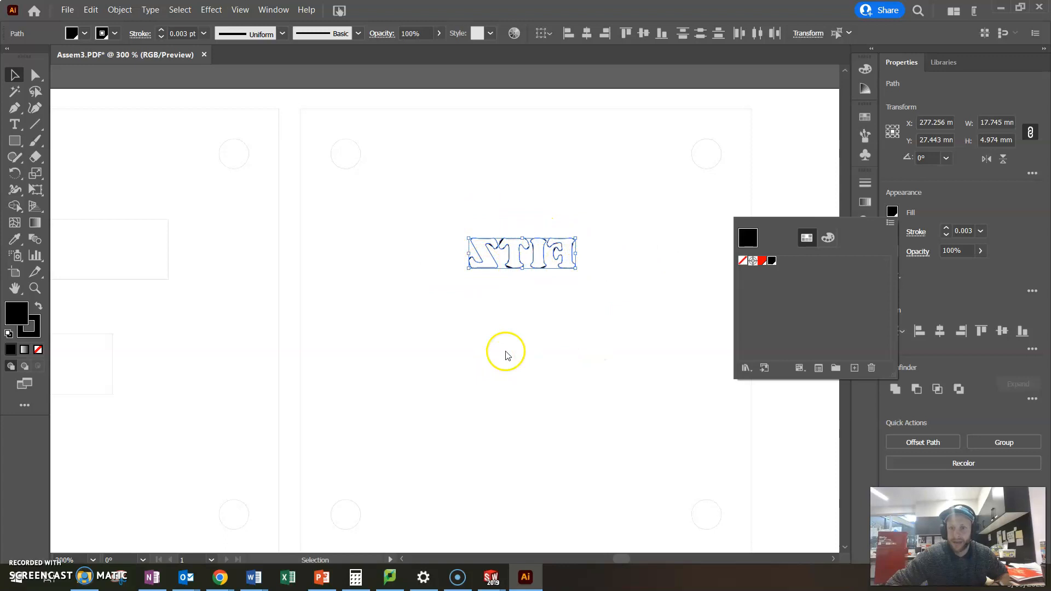
click(633, 175)
click(582, 193)
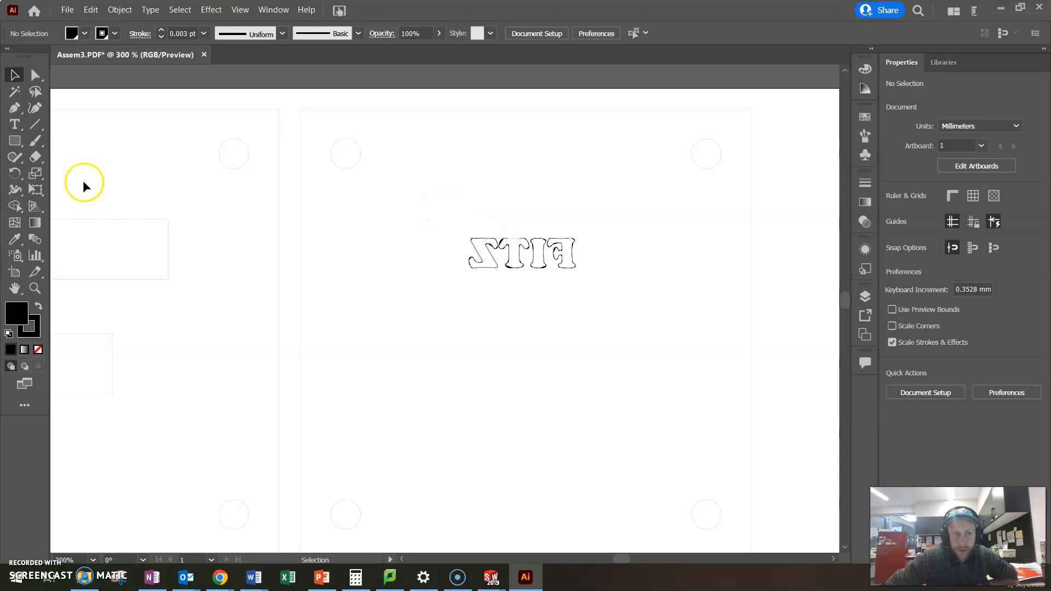
drag(436, 221, 612, 292)
click(589, 310)
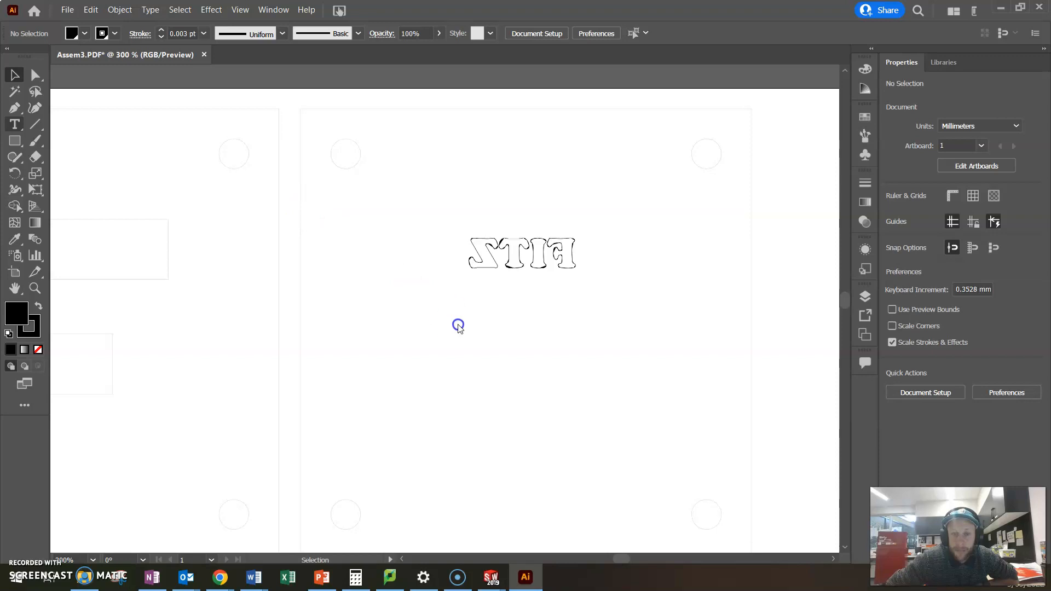
- Add a point text reading FITZ just below the mirrored lettering on the fourth plate
click(15, 124)
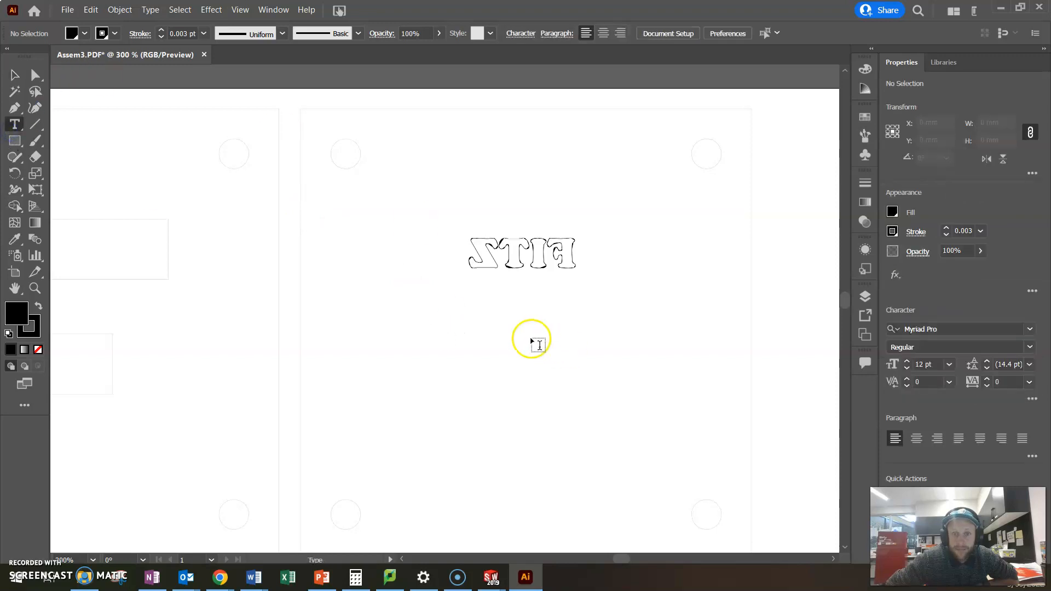
click(472, 308)
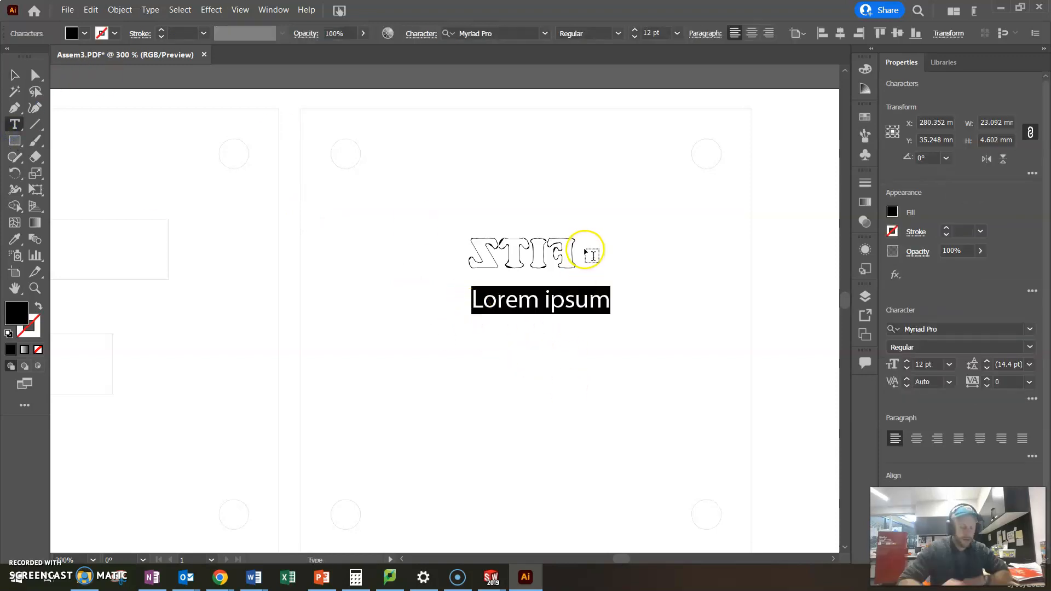
text(FITZ)
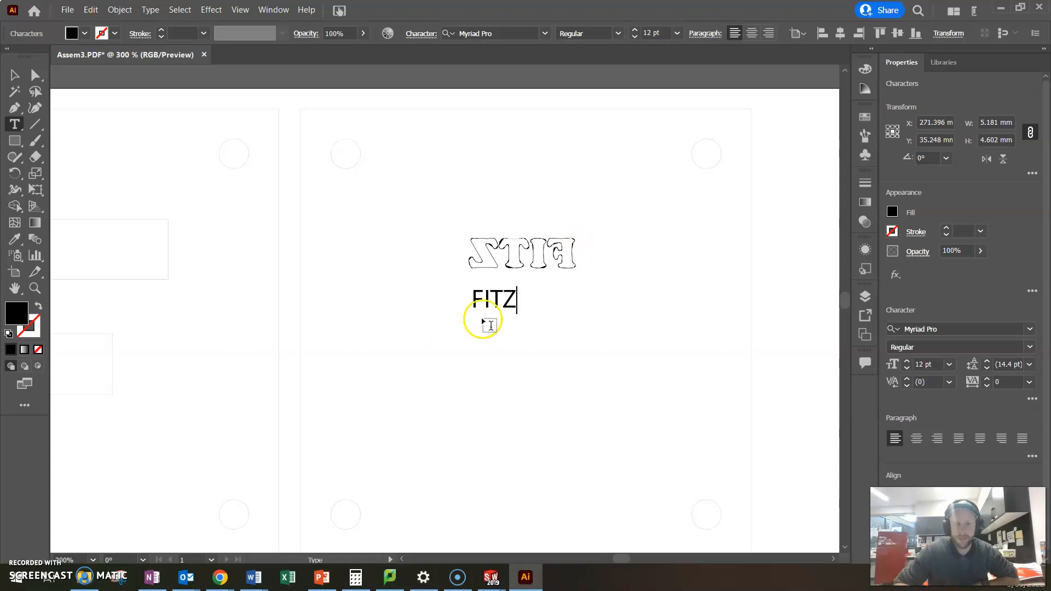
- Set the new FITZ text in Cooper Black at 21 pt
click(514, 300)
drag(514, 300, 467, 297)
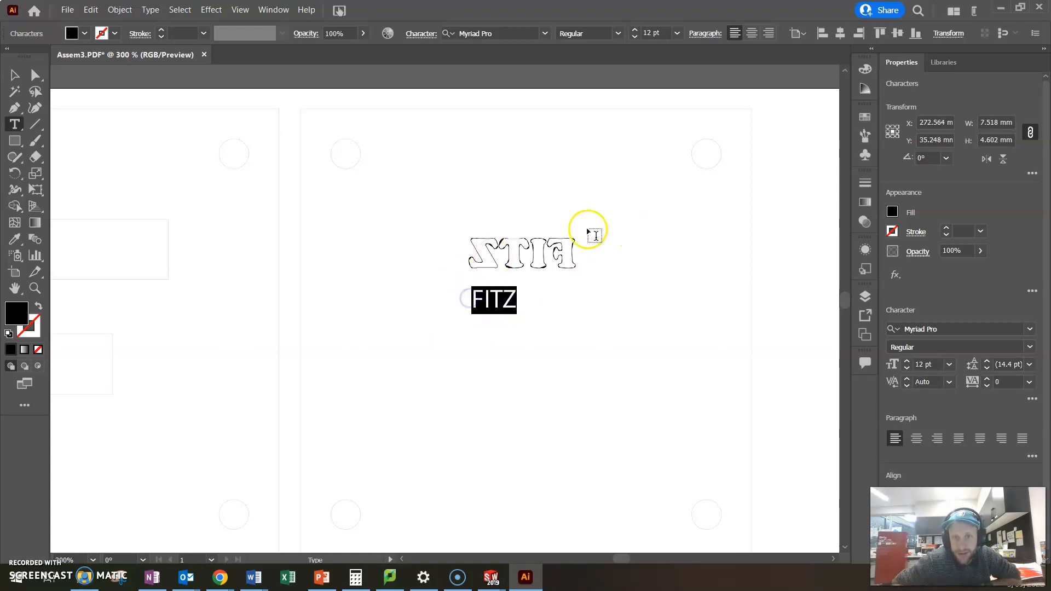
click(551, 32)
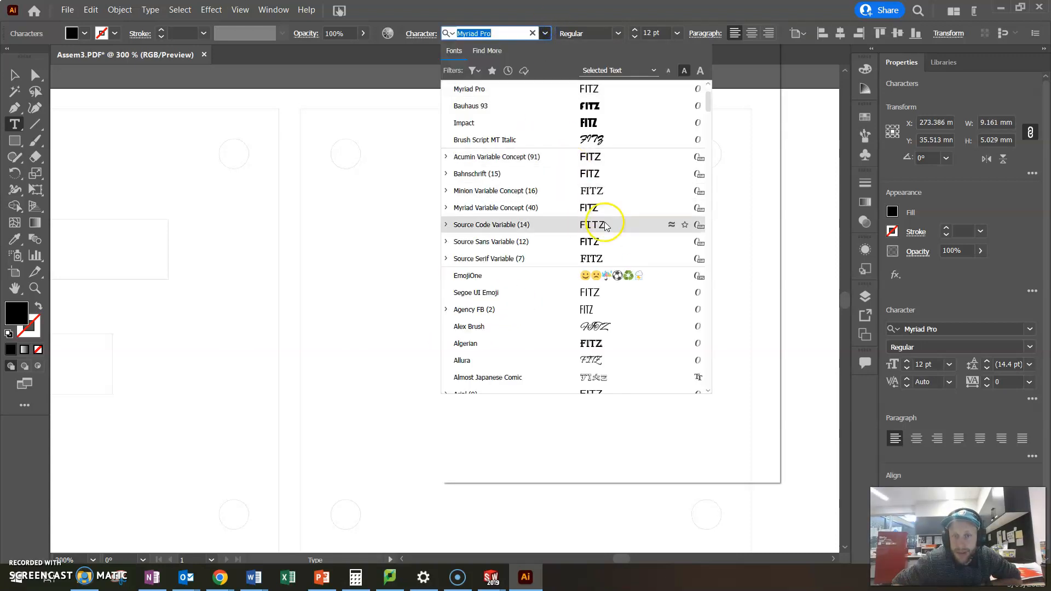
scroll(556, 282, down, 8)
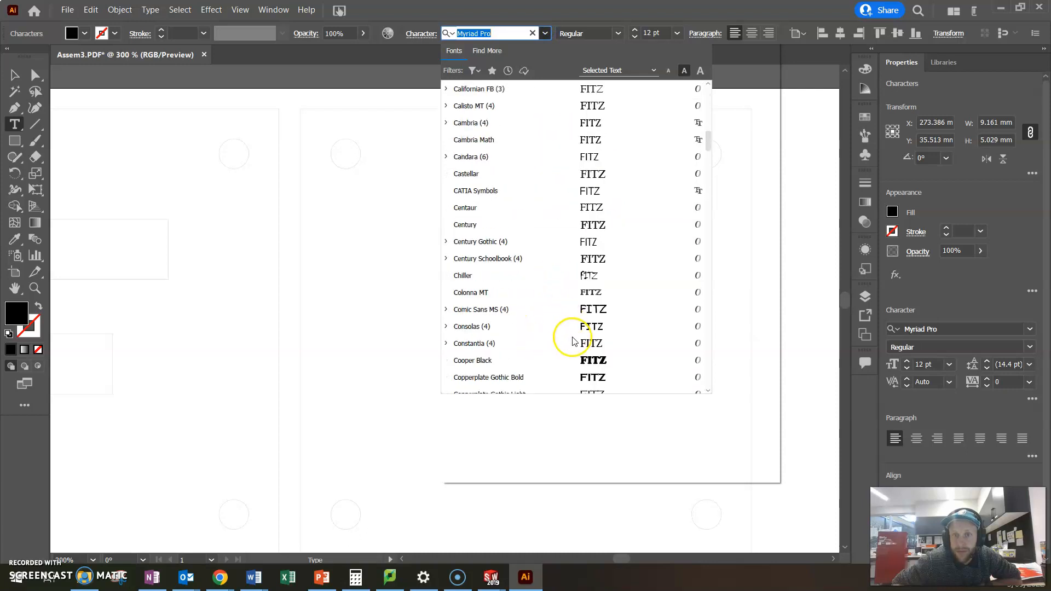
click(574, 208)
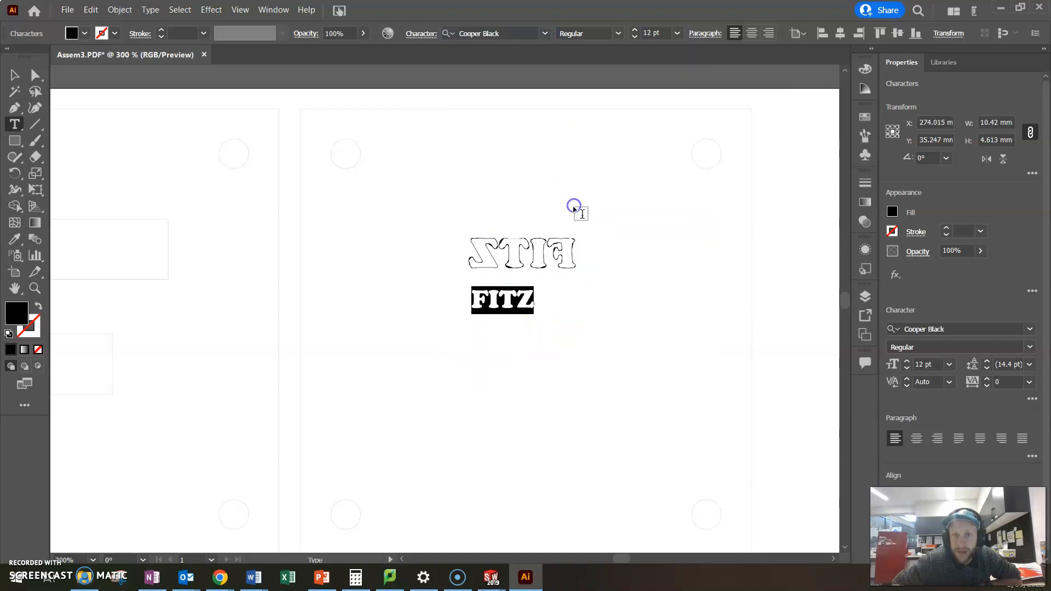
click(677, 32)
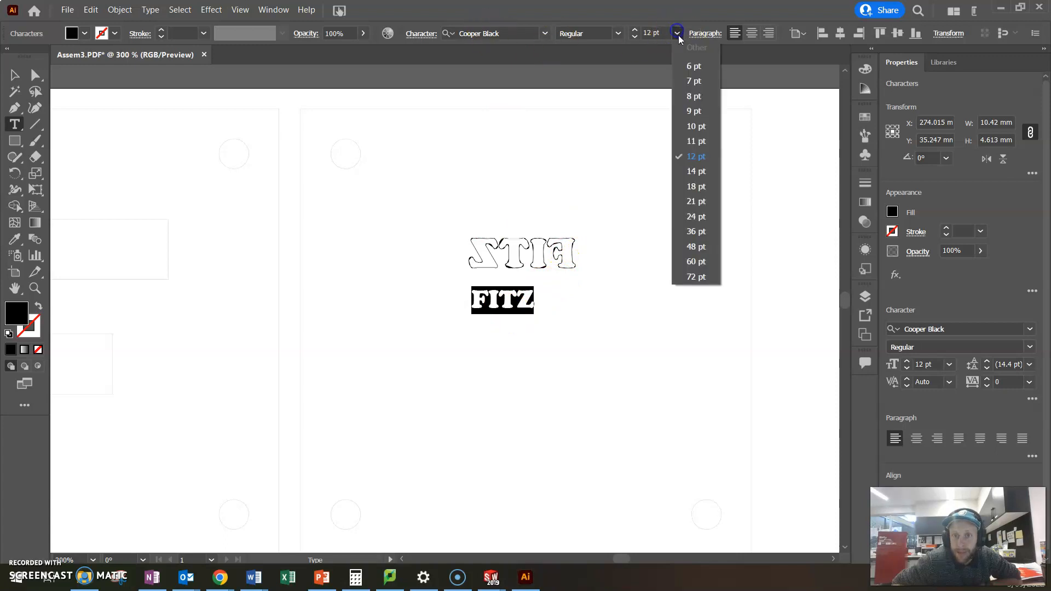
click(695, 202)
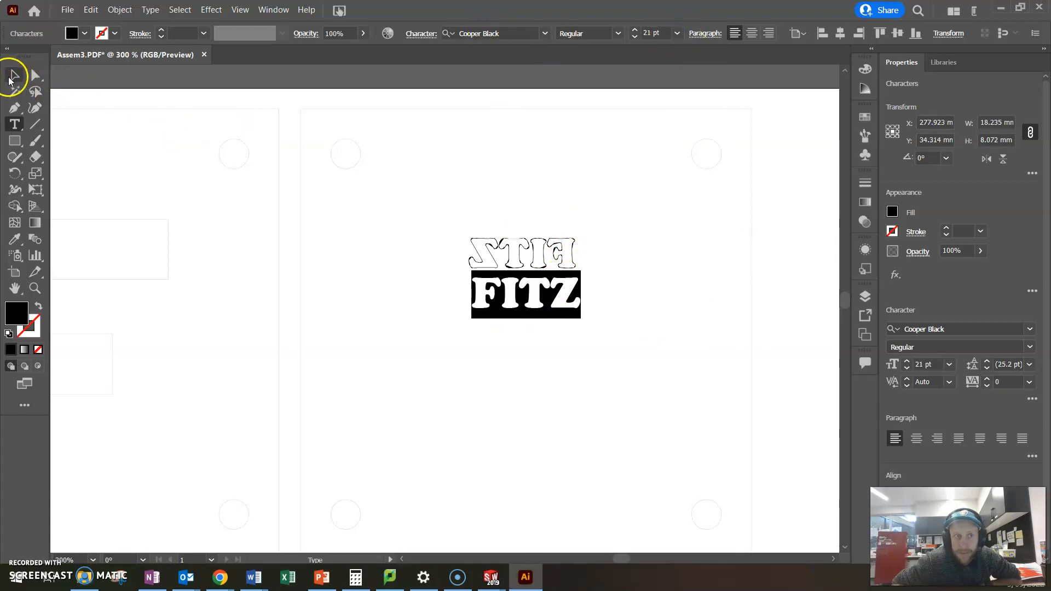
click(13, 76)
click(721, 291)
click(576, 291)
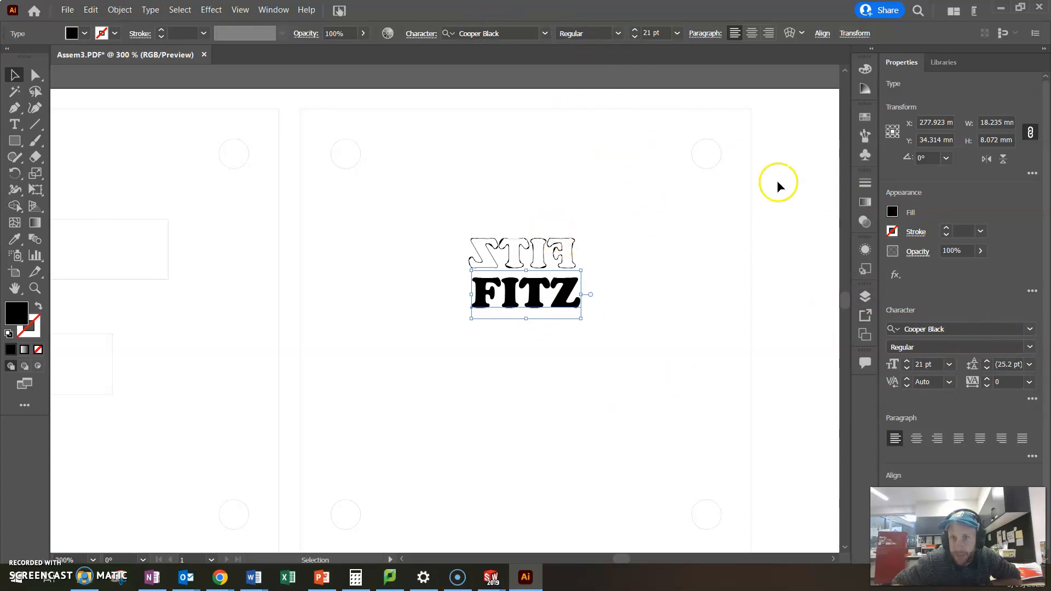
click(577, 394)
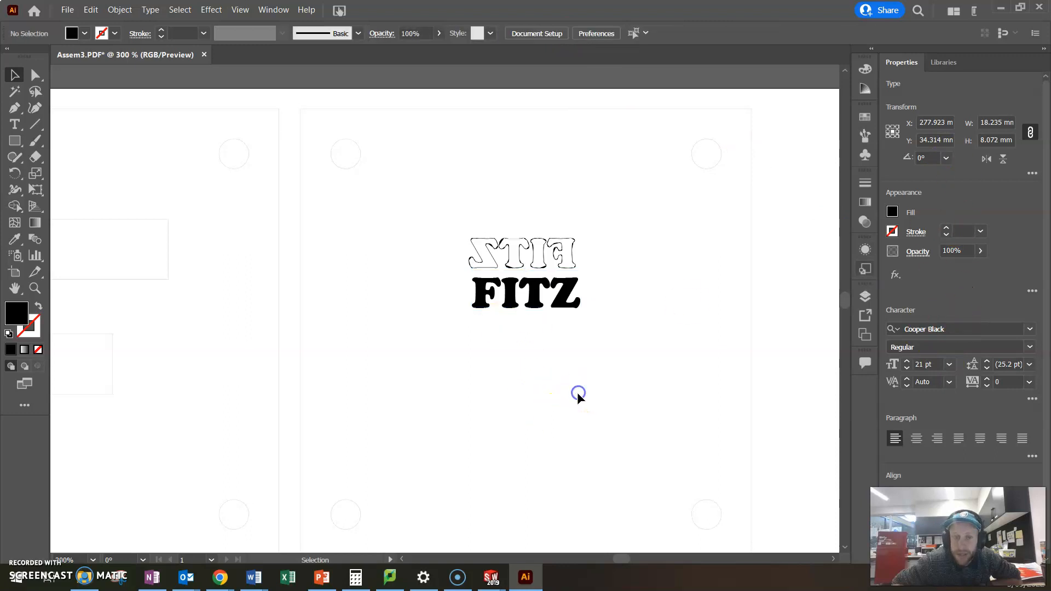
- Reflect the solid FITZ text about the vertical axis and place it directly below the outlined lettering
click(536, 299)
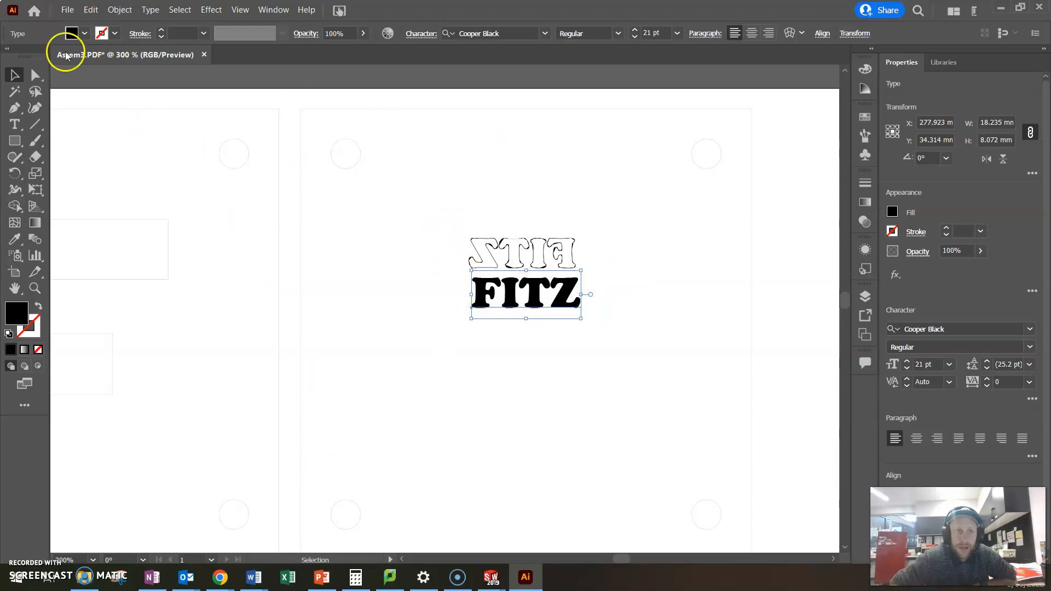
click(89, 11)
click(121, 10)
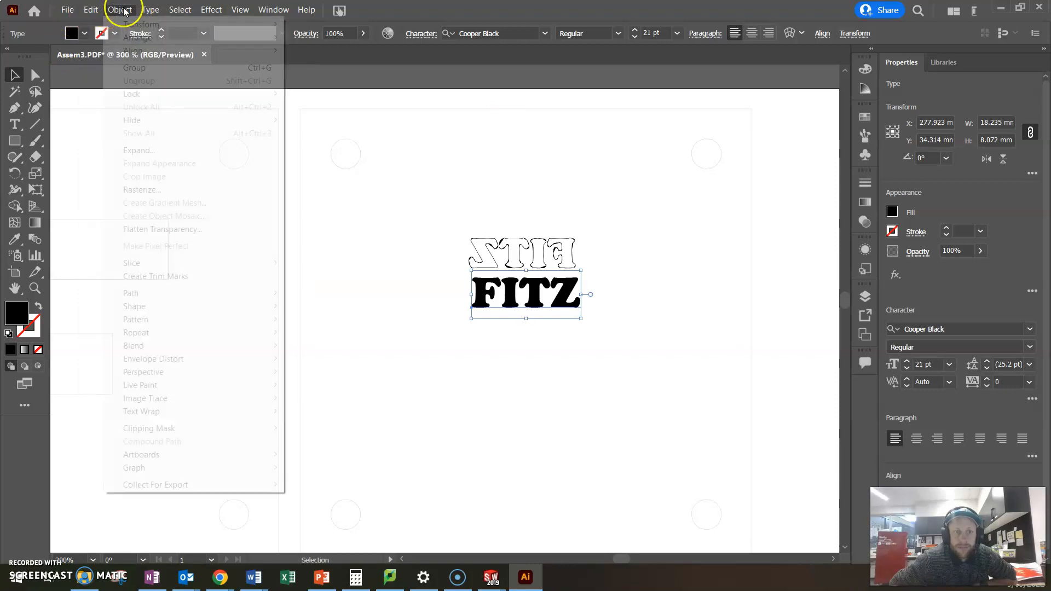
click(128, 24)
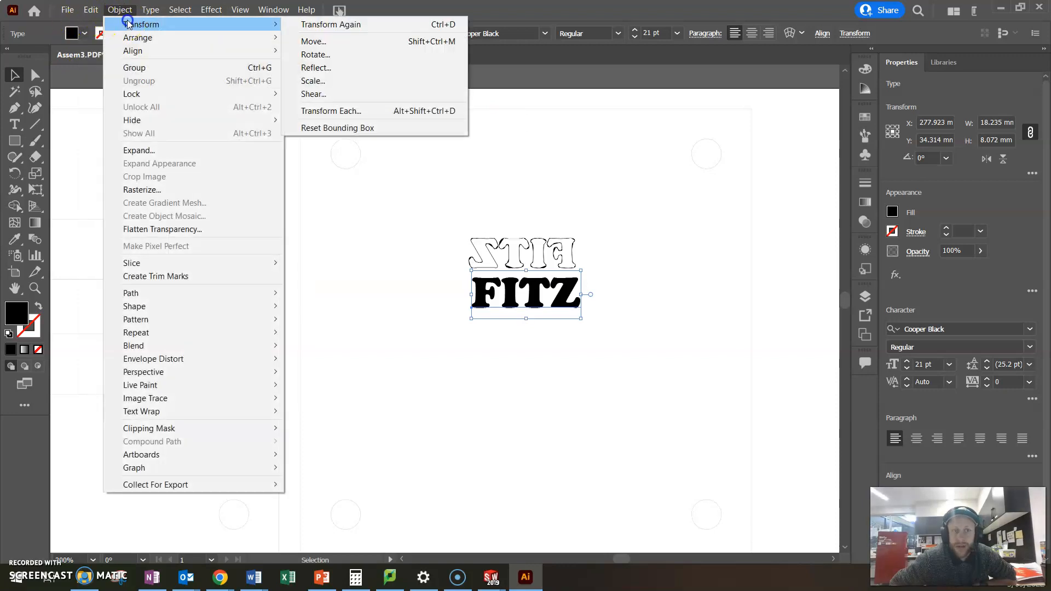
click(317, 67)
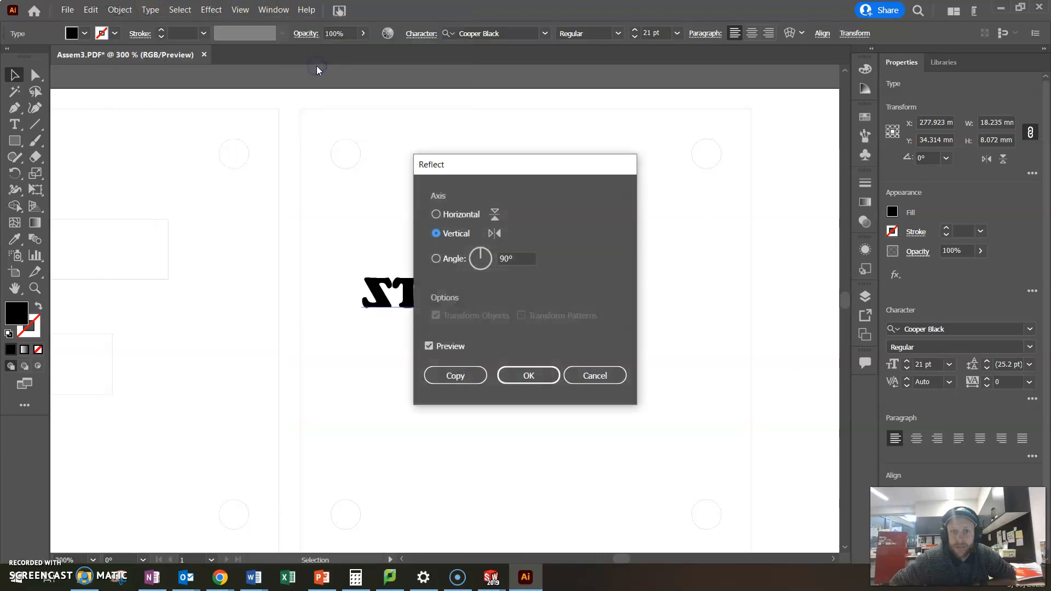
drag(504, 167, 689, 112)
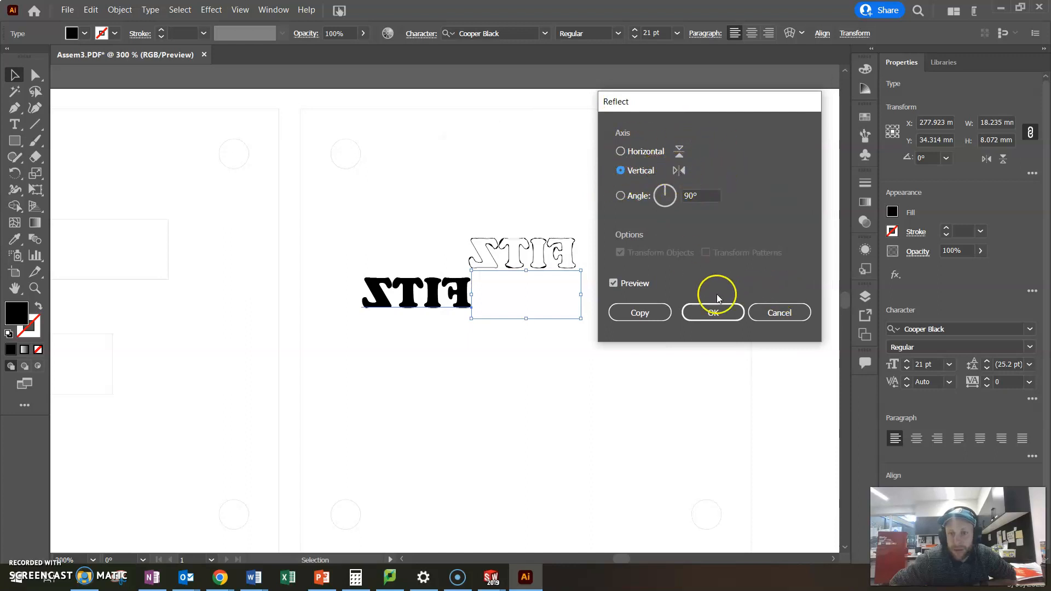
click(714, 315)
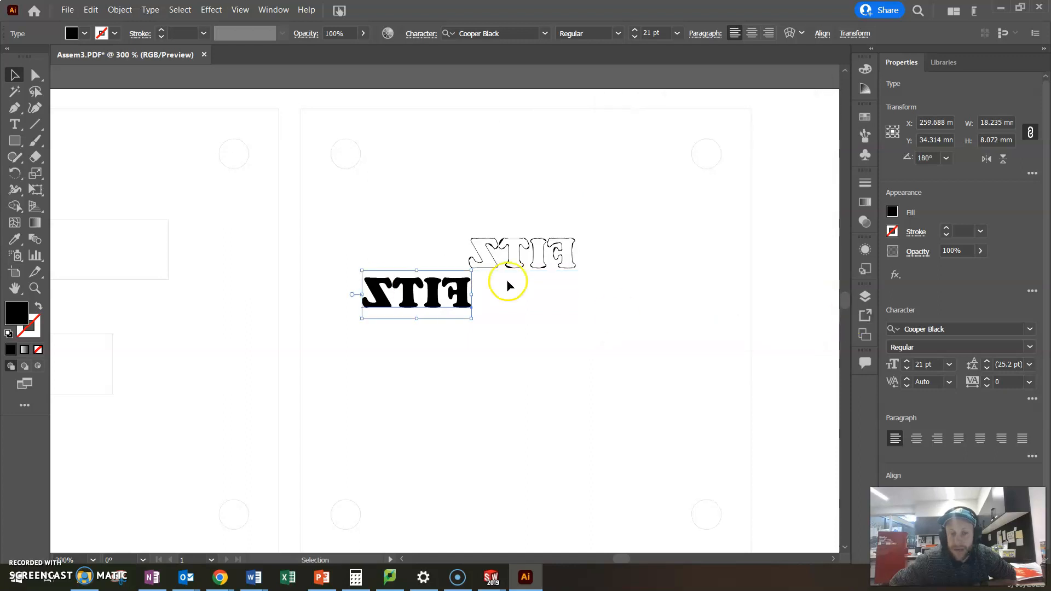
drag(383, 303, 537, 310)
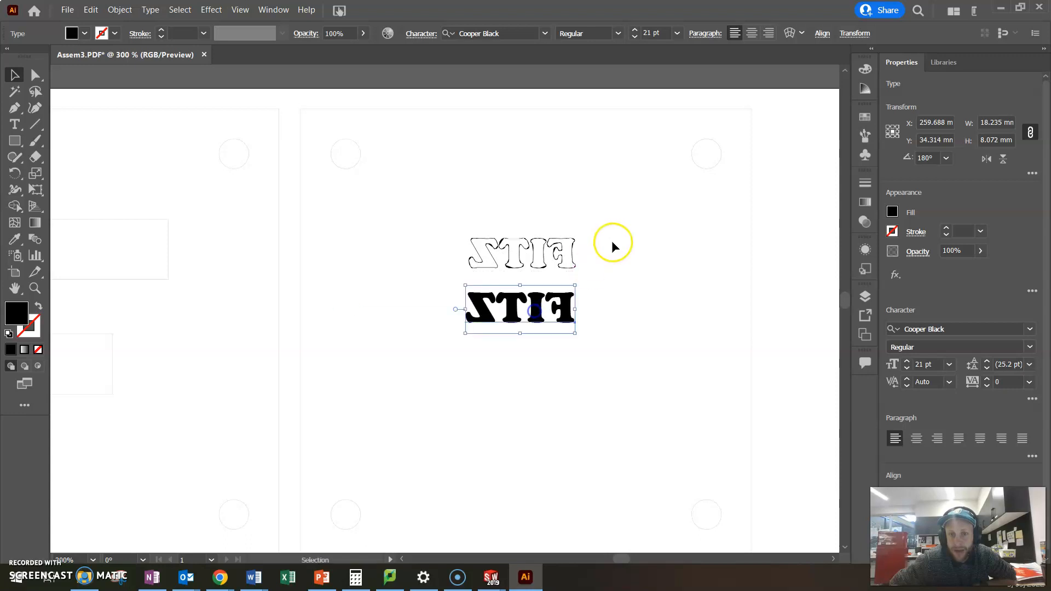
click(608, 245)
- Move the solid text up against the outlined lettering and try to delete the outlined lettering
click(490, 248)
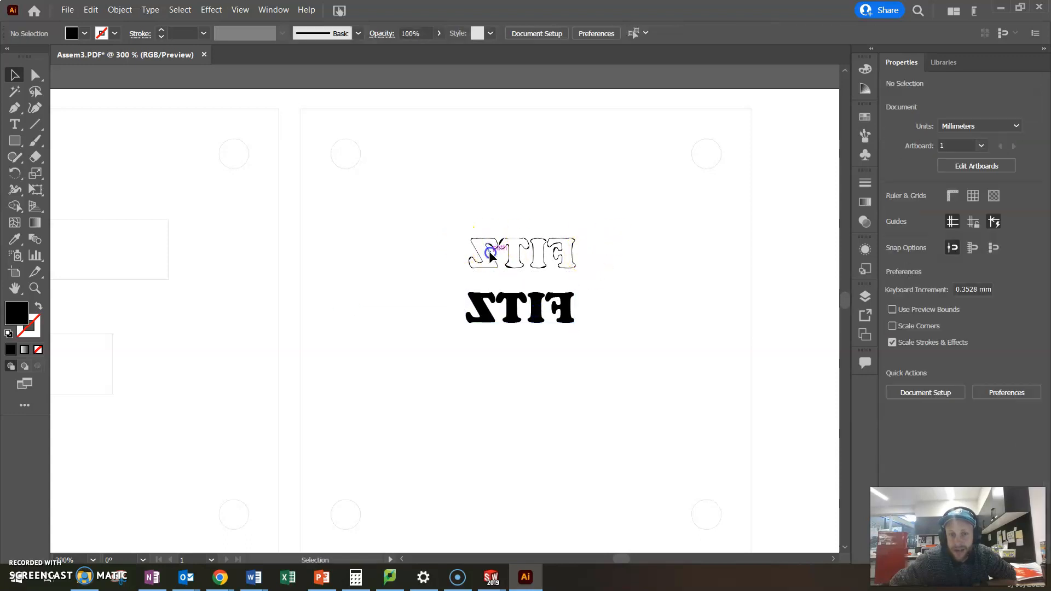
click(462, 226)
drag(457, 236, 590, 271)
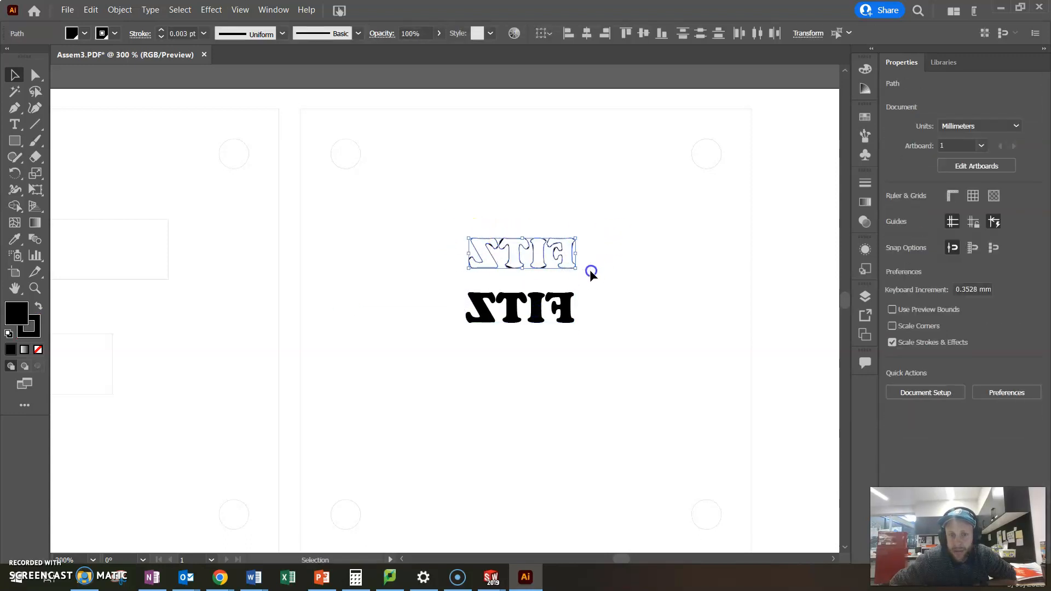
click(571, 198)
drag(591, 272, 590, 271)
click(609, 335)
mouse_move(575, 312)
mouse_down()
mouse_move(572, 257)
mouse_move(571, 293)
mouse_up()
click(559, 239)
click(615, 240)
drag(443, 224, 579, 271)
key(Delete)
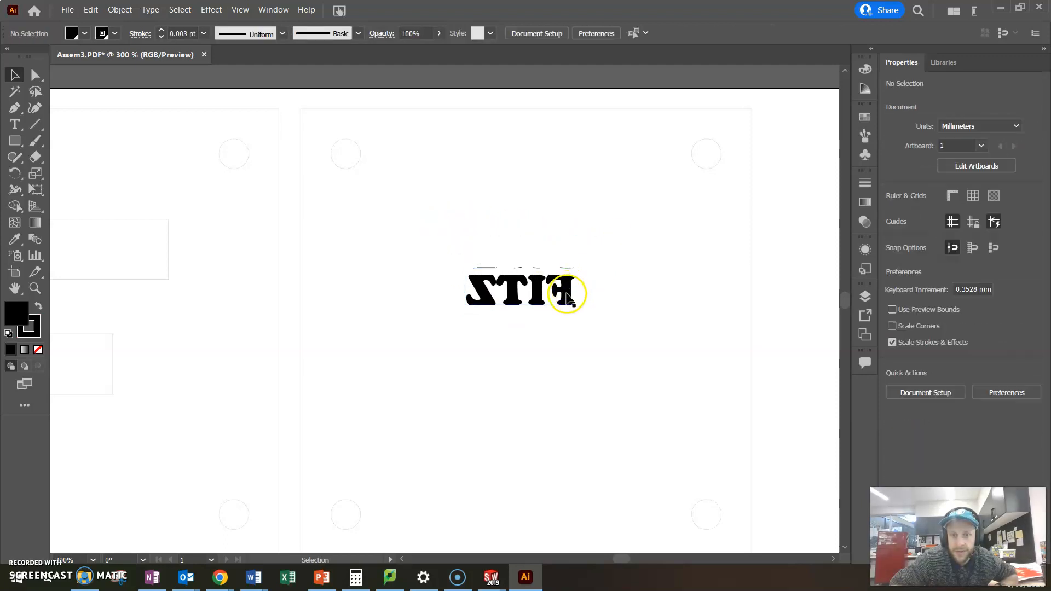
- Try to delete the leftover outline segments, and undo the deletions of the outlined lettering
drag(462, 251, 583, 279)
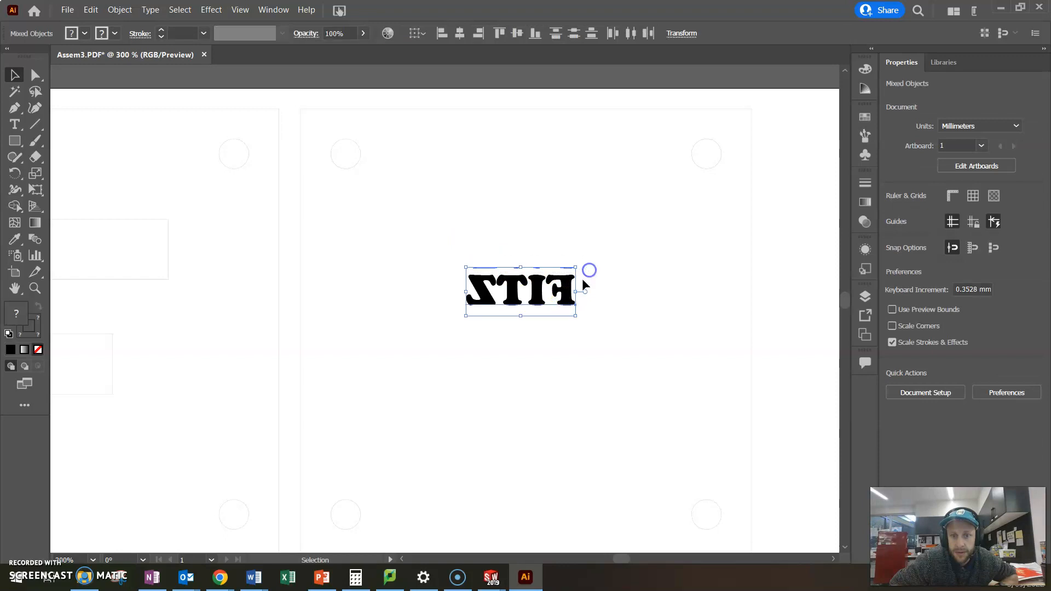
key(Delete)
key(ctrl+z)
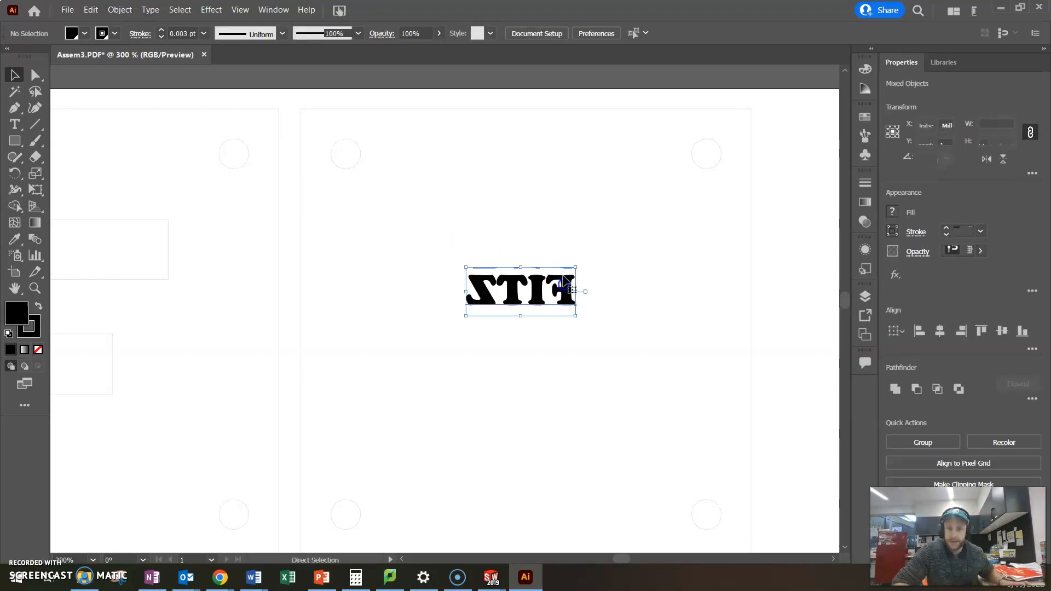
key(ctrl+z)
key(ctrl+z)
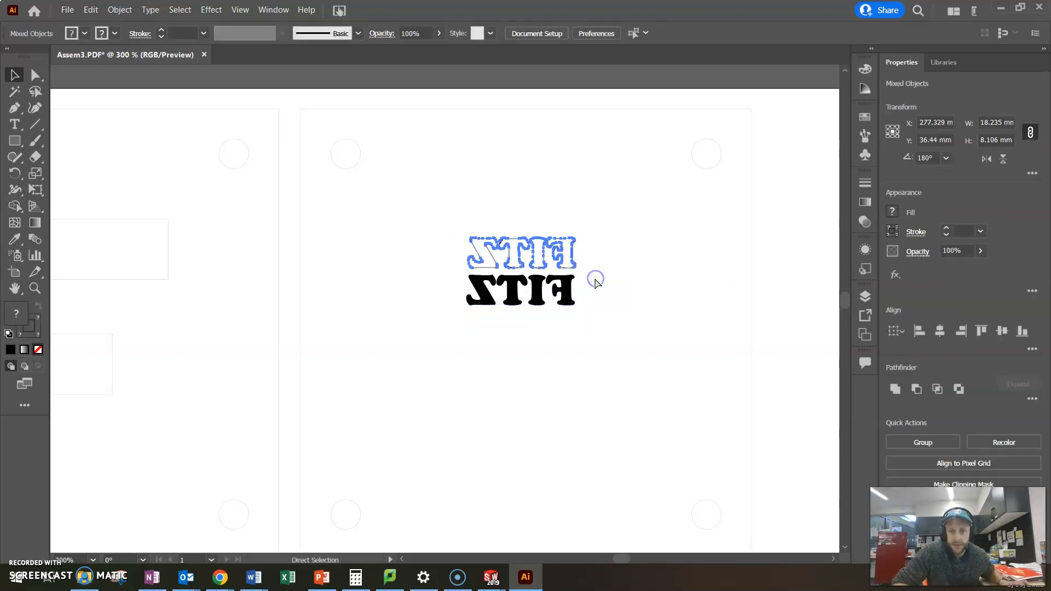
- Delete the outlined lettering and move the solid mirrored text into its place on the fourth plate
click(596, 307)
drag(576, 295, 572, 310)
click(514, 240)
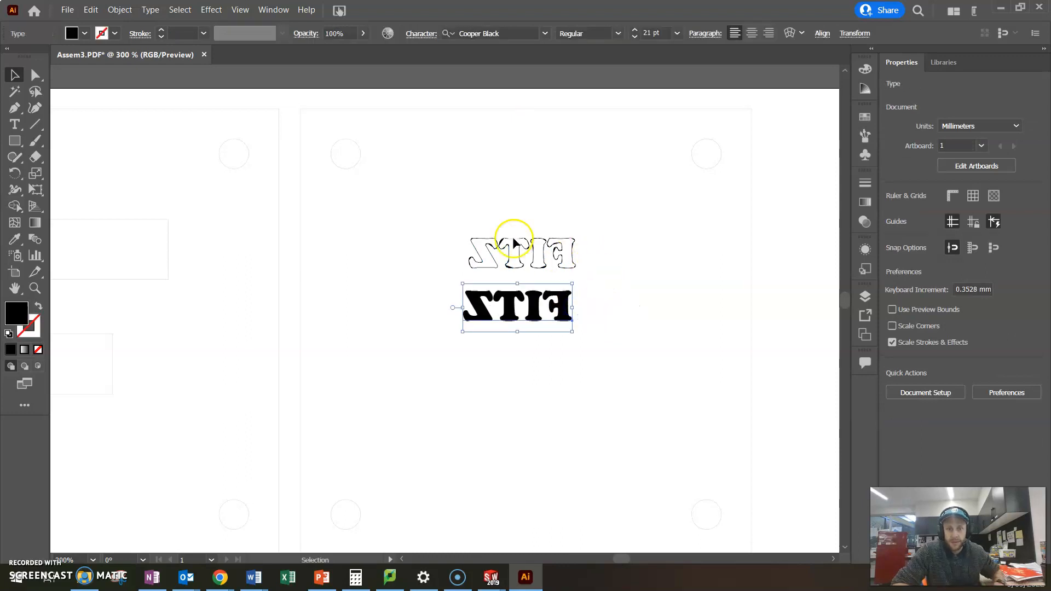
key(Delete)
drag(504, 300, 505, 255)
click(551, 349)
click(565, 265)
click(593, 297)
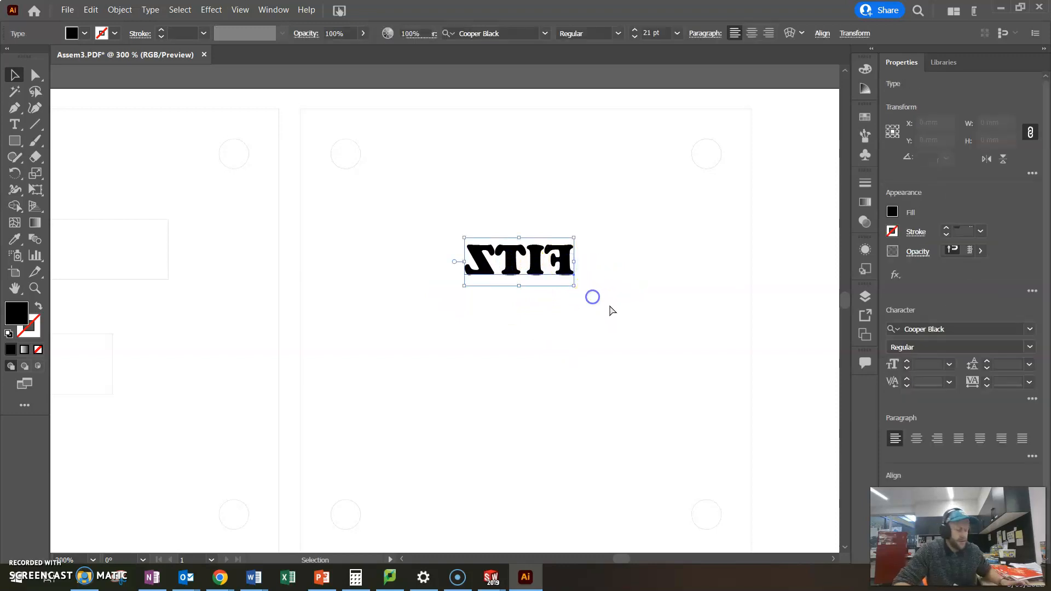
- Undo the replacement of the outlined lettering and the preceding move of the solid text
key(ctrl+z)
key(ctrl+z)
key(ctrl+z)
click(625, 308)
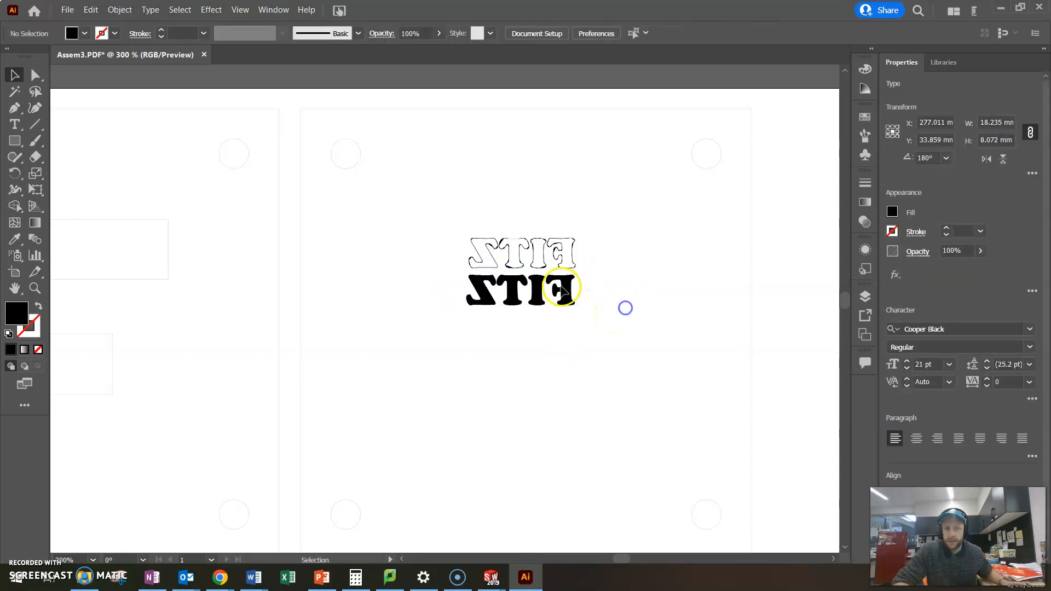
- Place the solid mirrored text just below the outlined lettering, leaving a small gap between them
drag(565, 295, 566, 311)
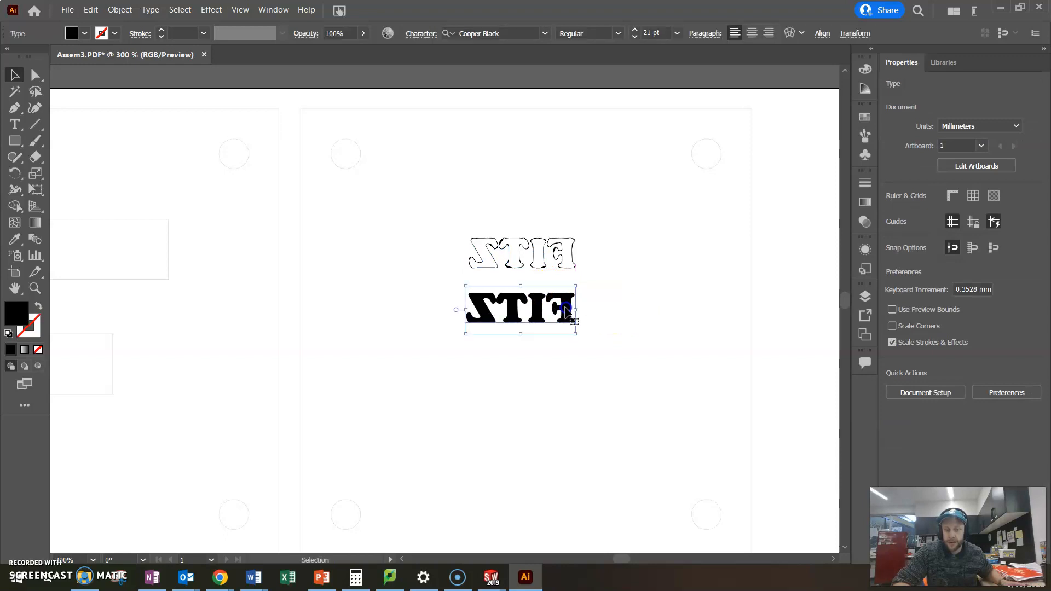
click(635, 254)
click(531, 315)
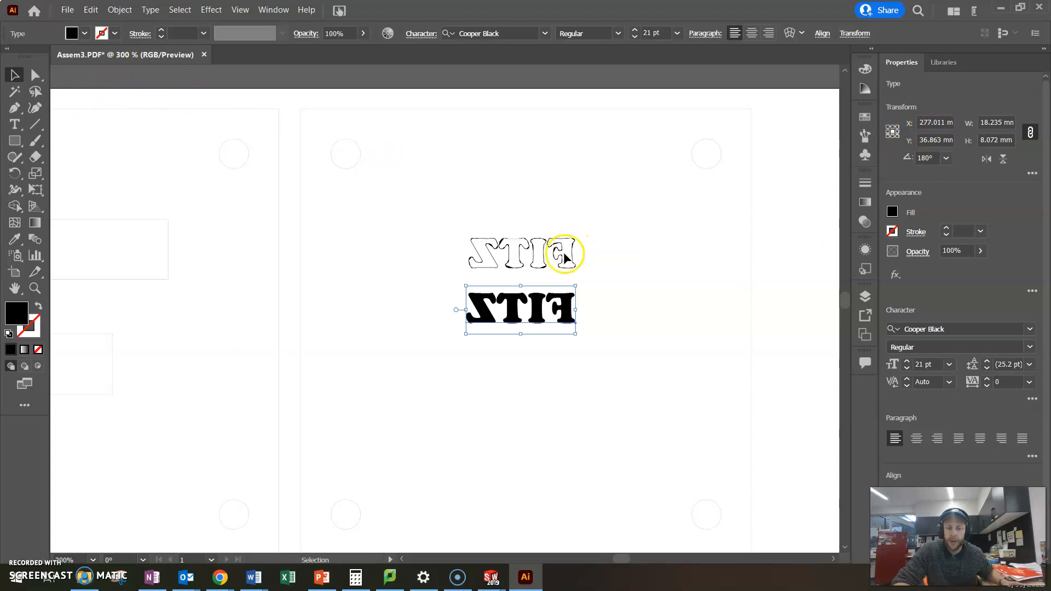
- Select the outlined lettering and try to capture its X and Y position values in a screen snip
click(589, 211)
drag(446, 225, 583, 277)
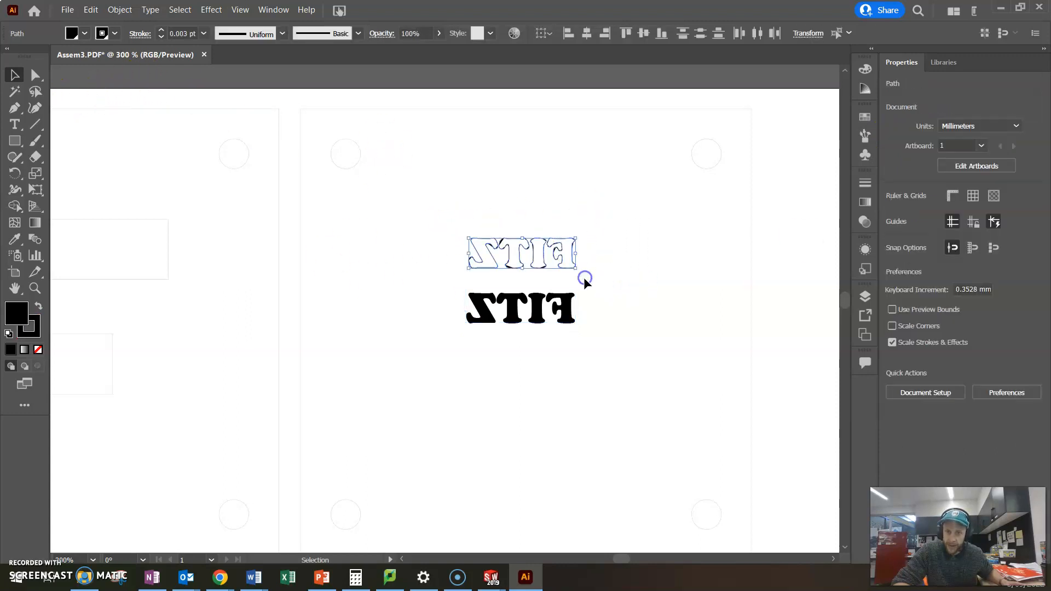
click(516, 235)
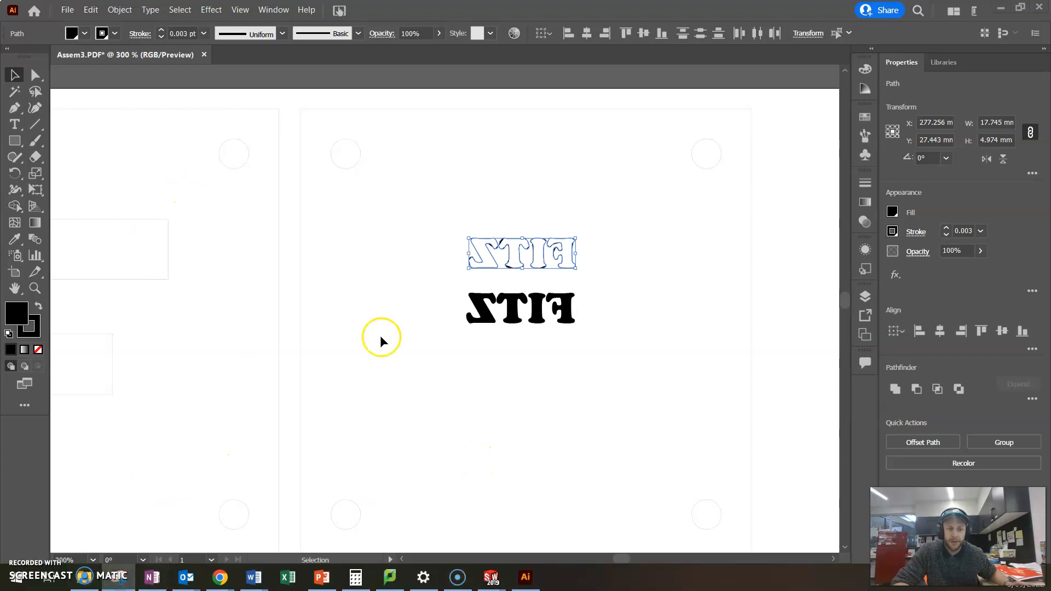
drag(871, 117, 933, 152)
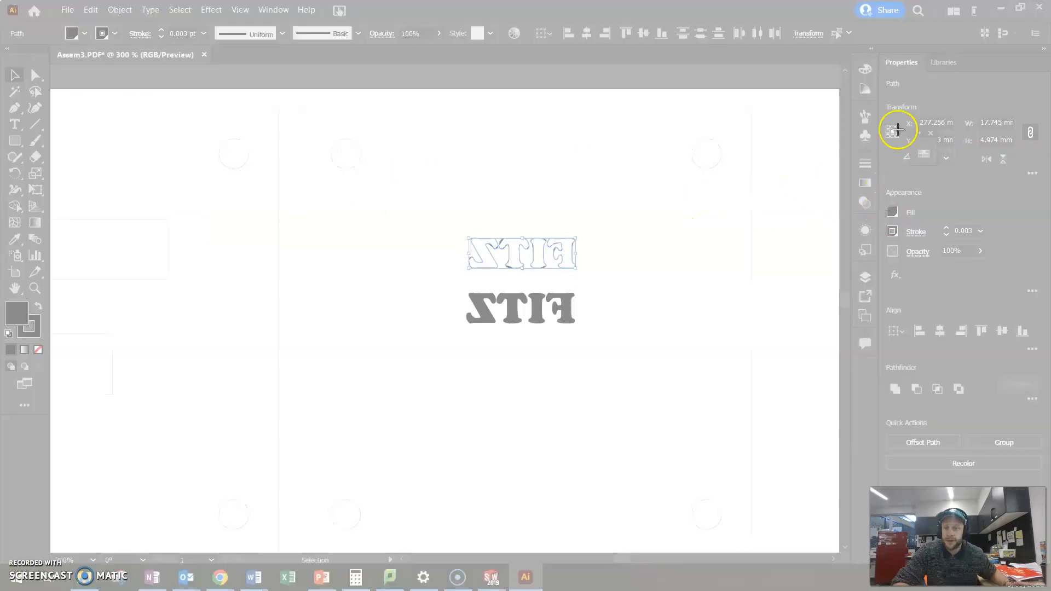
drag(891, 103, 949, 157)
click(1029, 10)
click(928, 130)
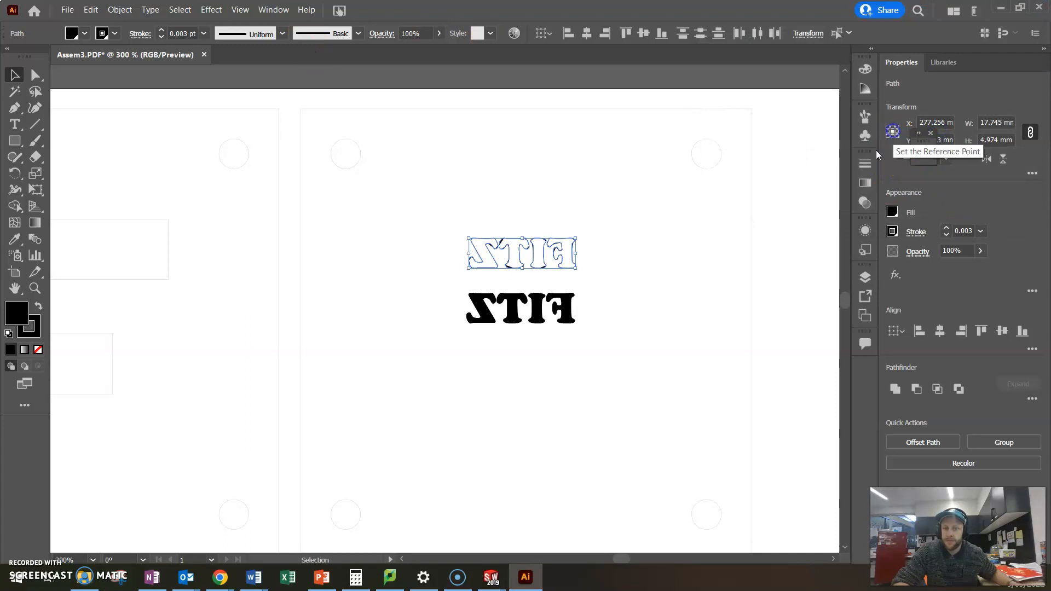
- Move the floating panel clear of the transform values and snip the outlined lettering's X and Y position for reference
click(646, 219)
drag(934, 147, 857, 44)
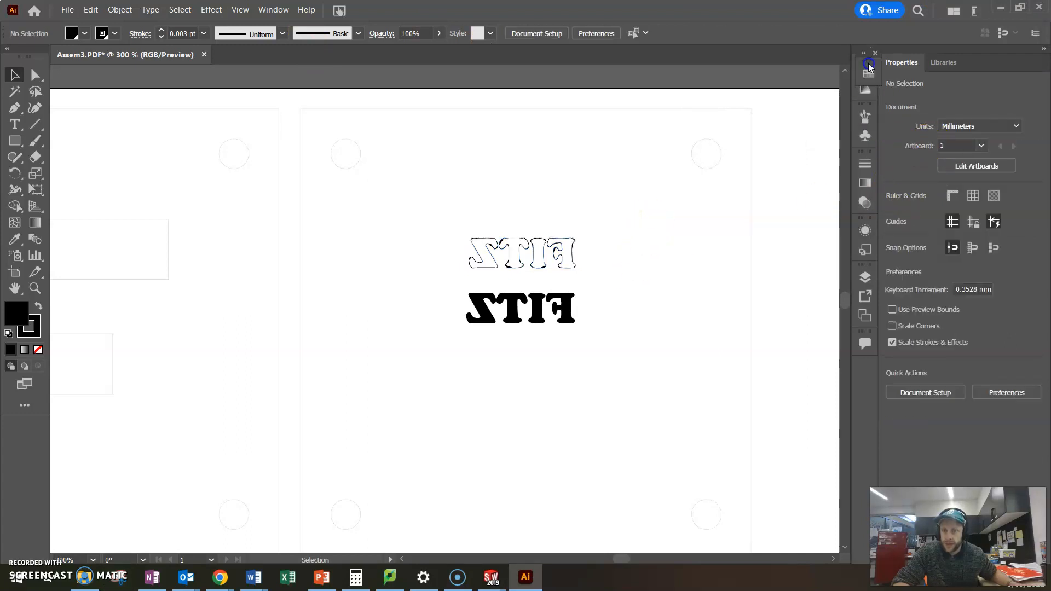
drag(449, 219, 586, 276)
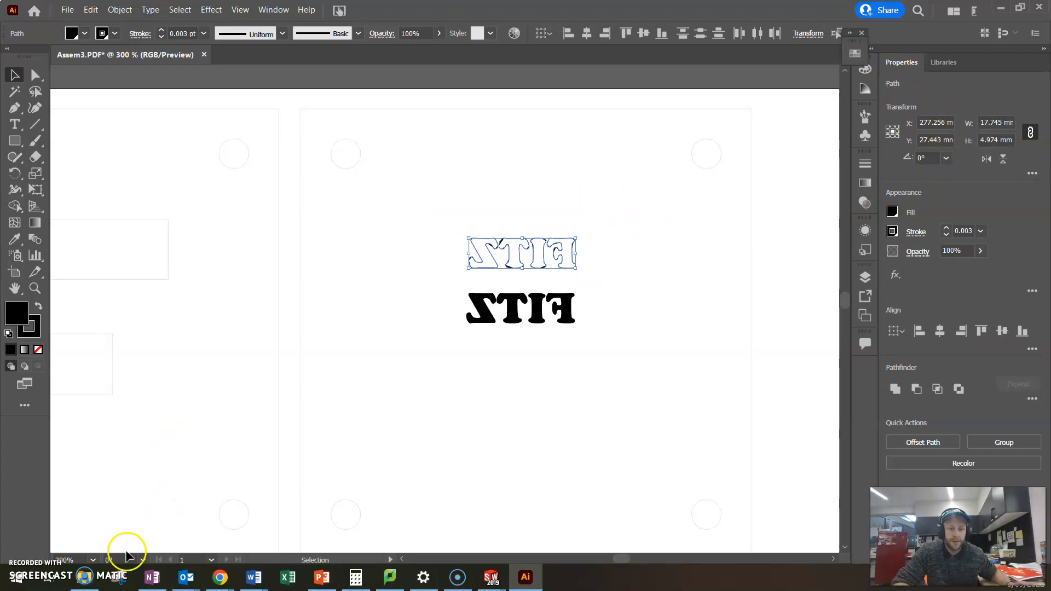
click(125, 578)
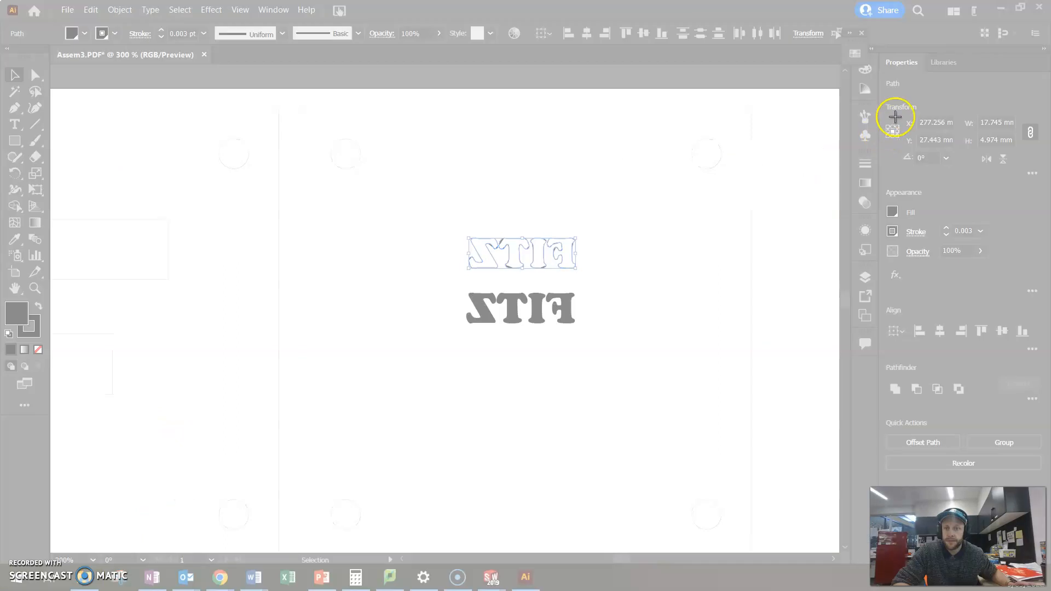
drag(880, 108, 951, 156)
drag(783, 13, 0, 72)
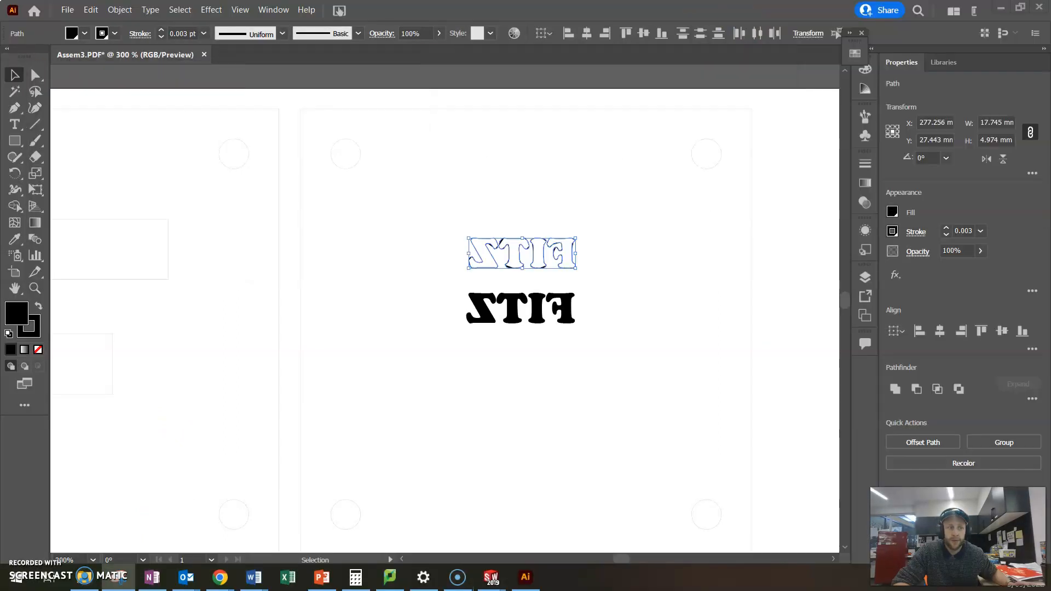
- Delete the outlined mirrored lettering from the fourth plate
click(624, 111)
drag(444, 216, 602, 272)
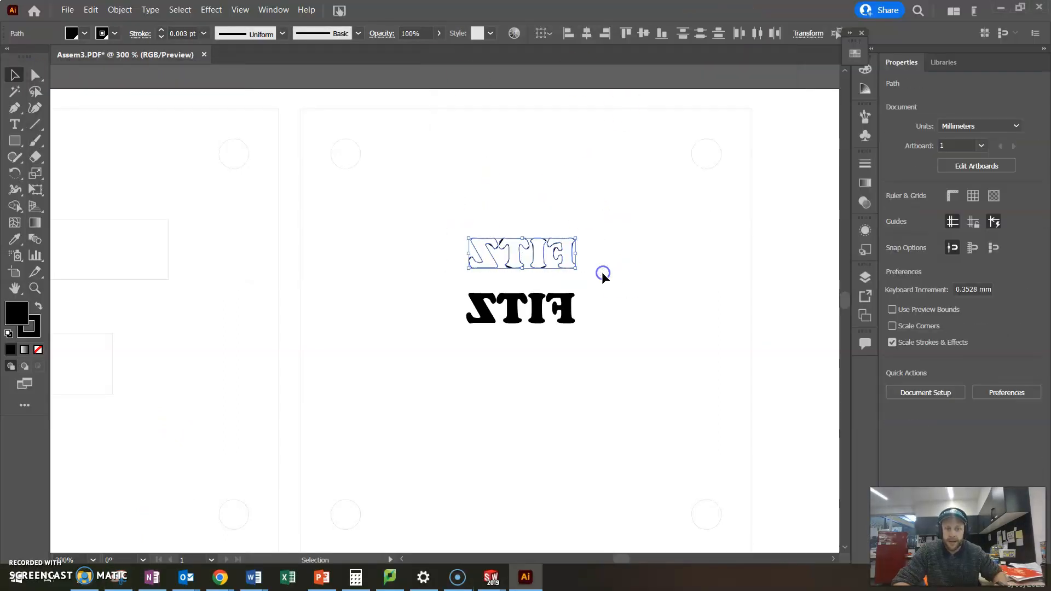
key(Delete)
- Set the solid mirrored text's position to X 277.256 mm and Y 27.443 mm
click(573, 301)
click(934, 122)
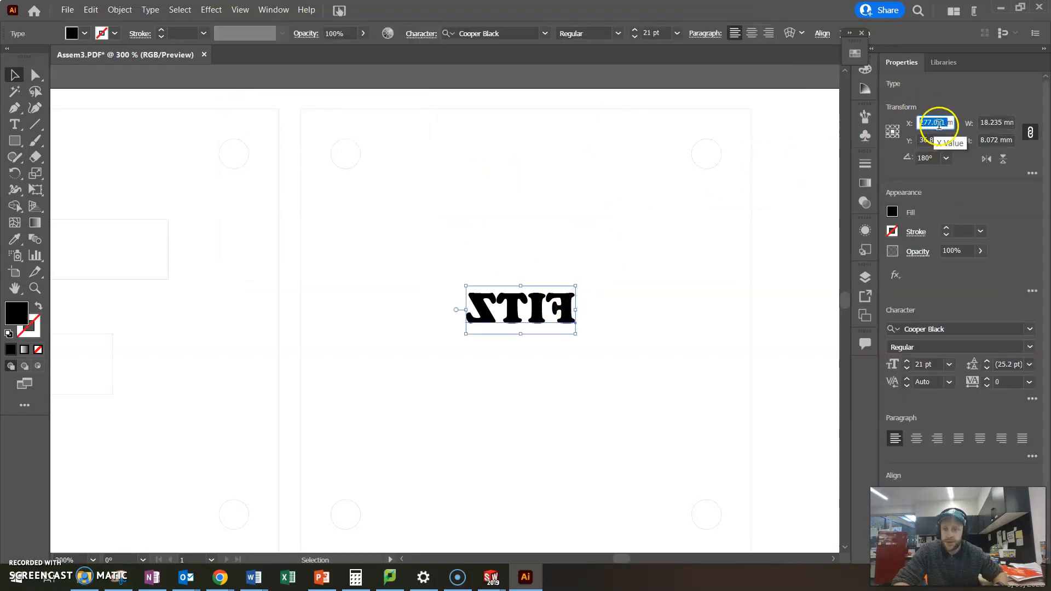
click(939, 122)
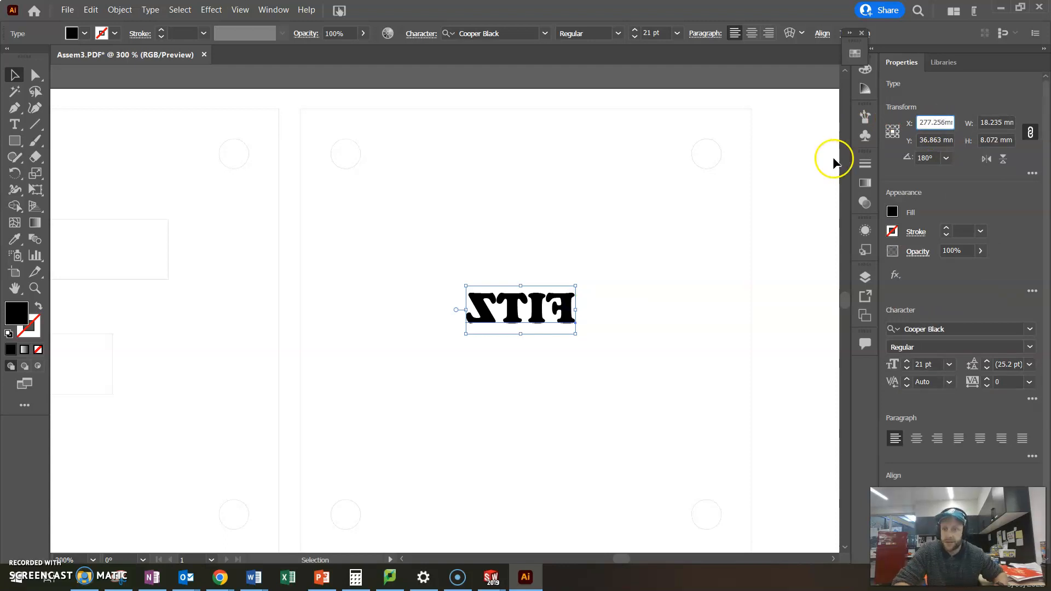
click(933, 140)
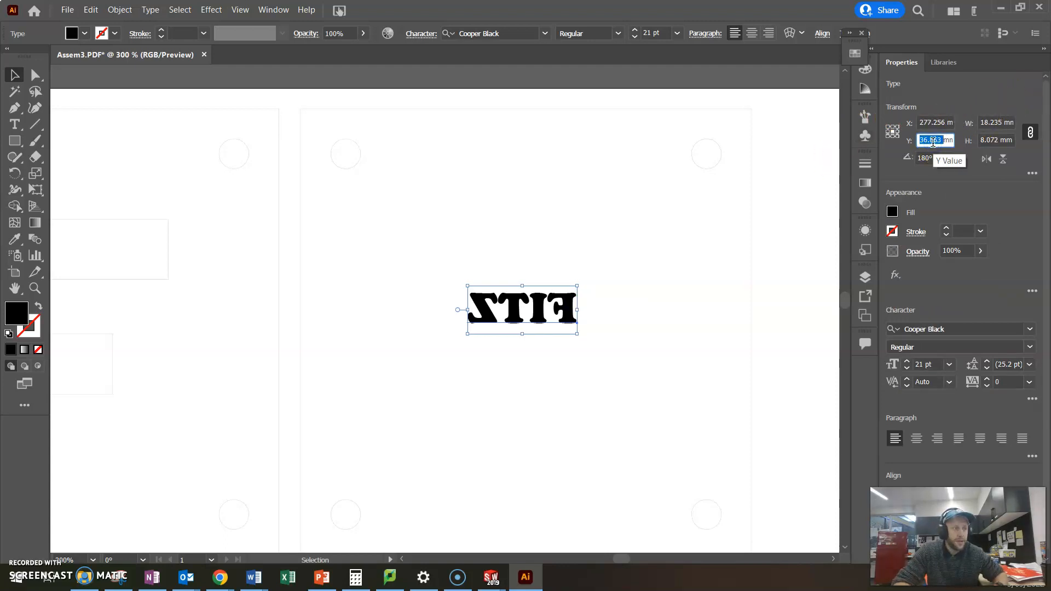
text(3)
key(Return)
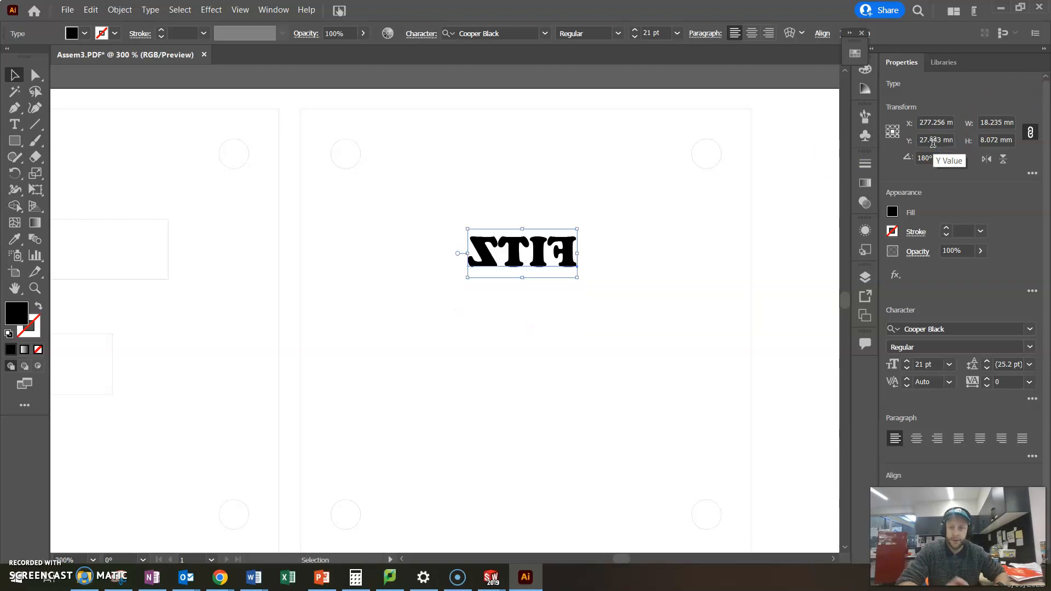
click(515, 311)
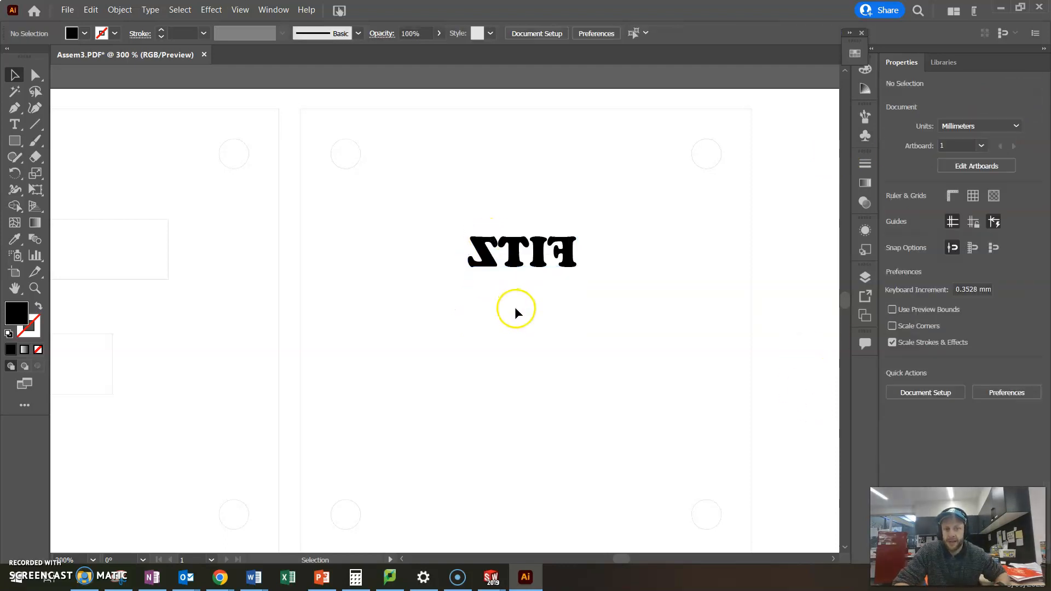
- Check all four plates at 100 % and save the changes to Assem3.PDF
key(ctrl+minus)
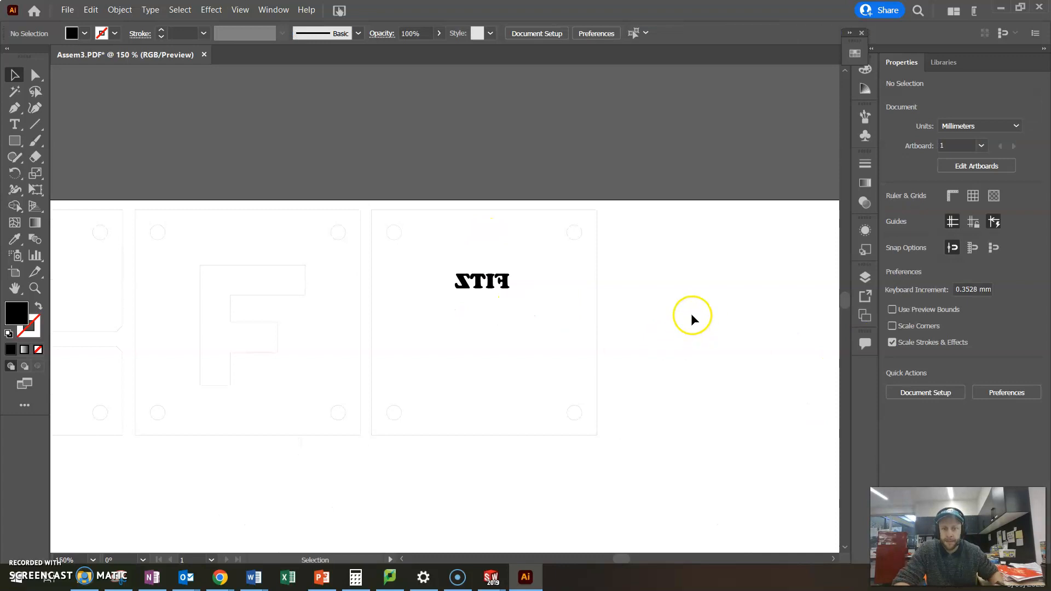
scroll(648, 423, down, 2)
scroll(626, 562, left, 4)
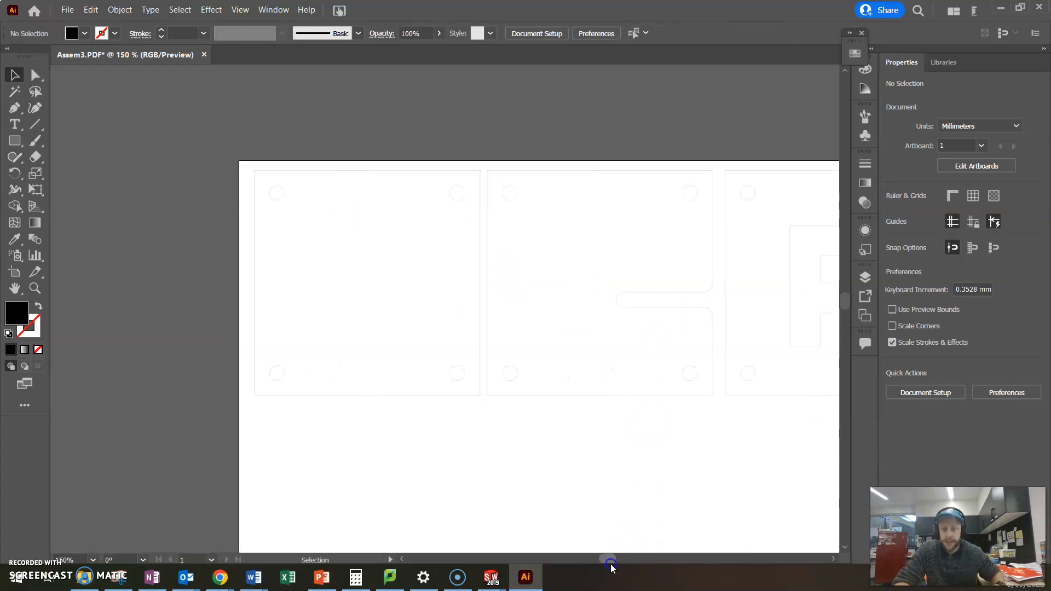
key(ctrl+minus)
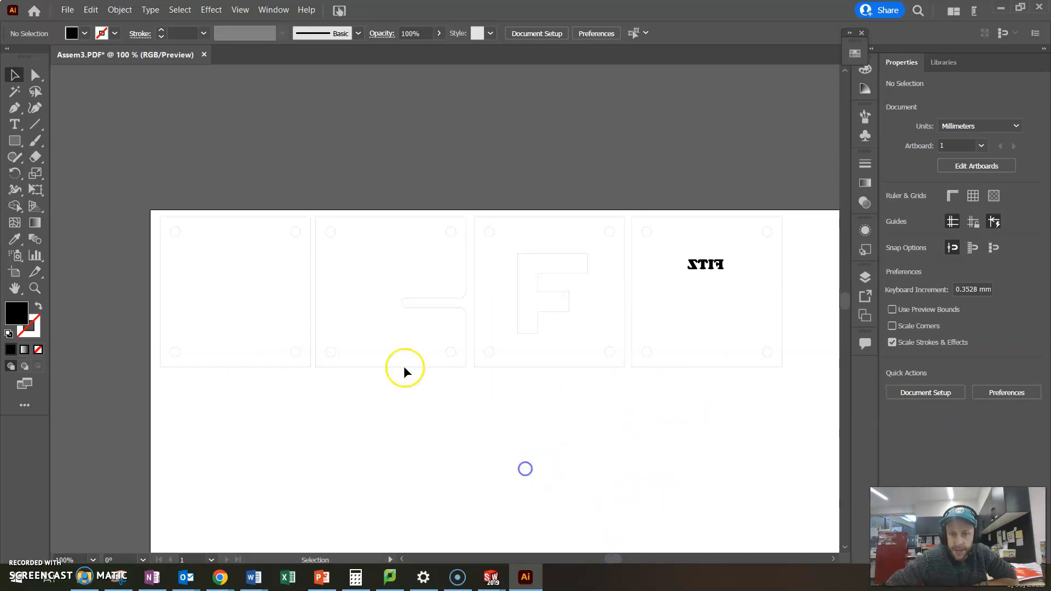
drag(617, 558, 624, 558)
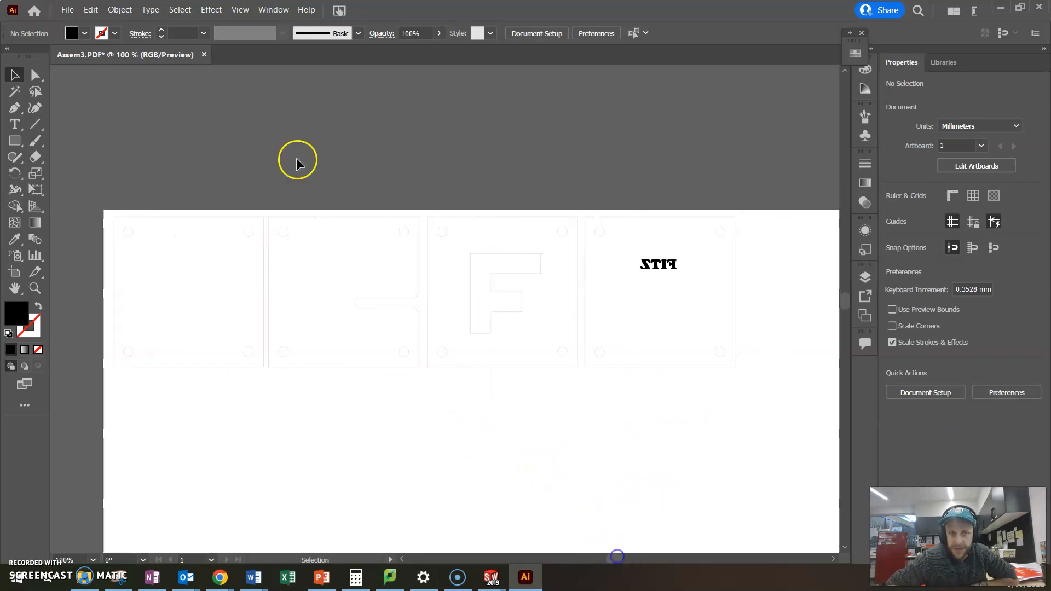
click(68, 10)
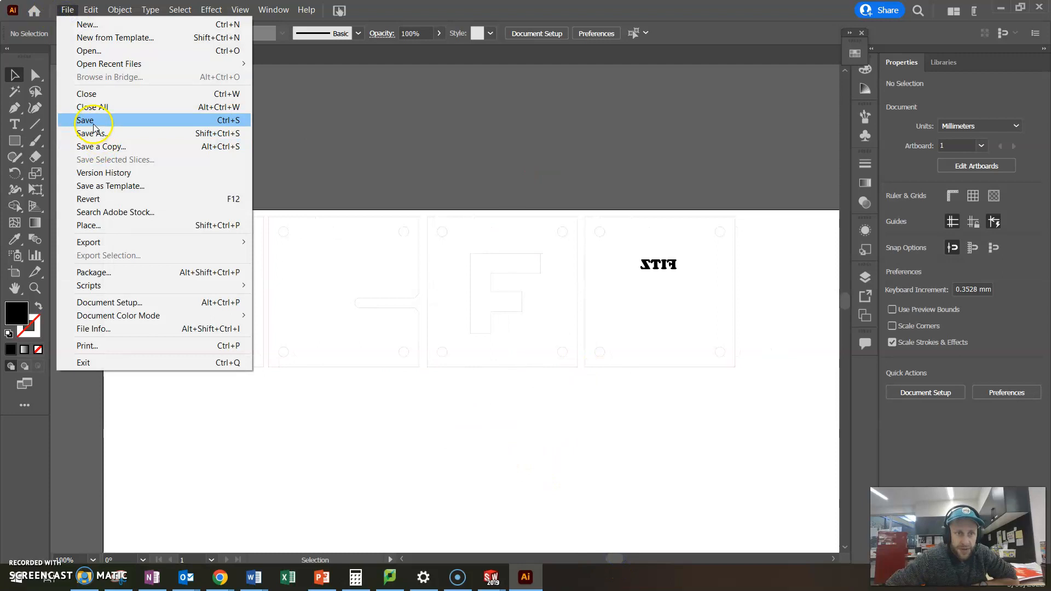
click(93, 120)
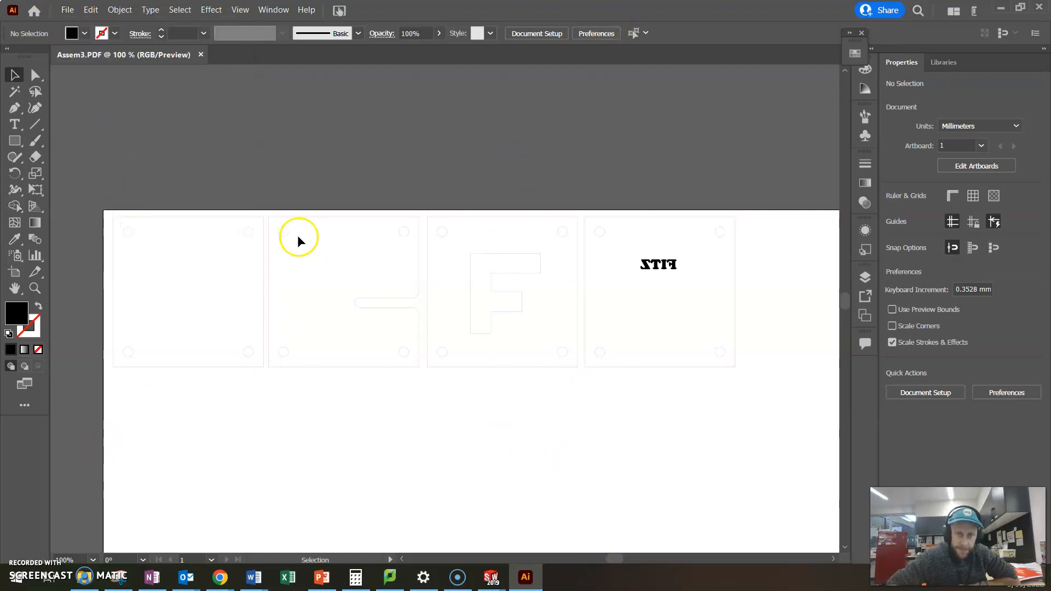
click(364, 173)
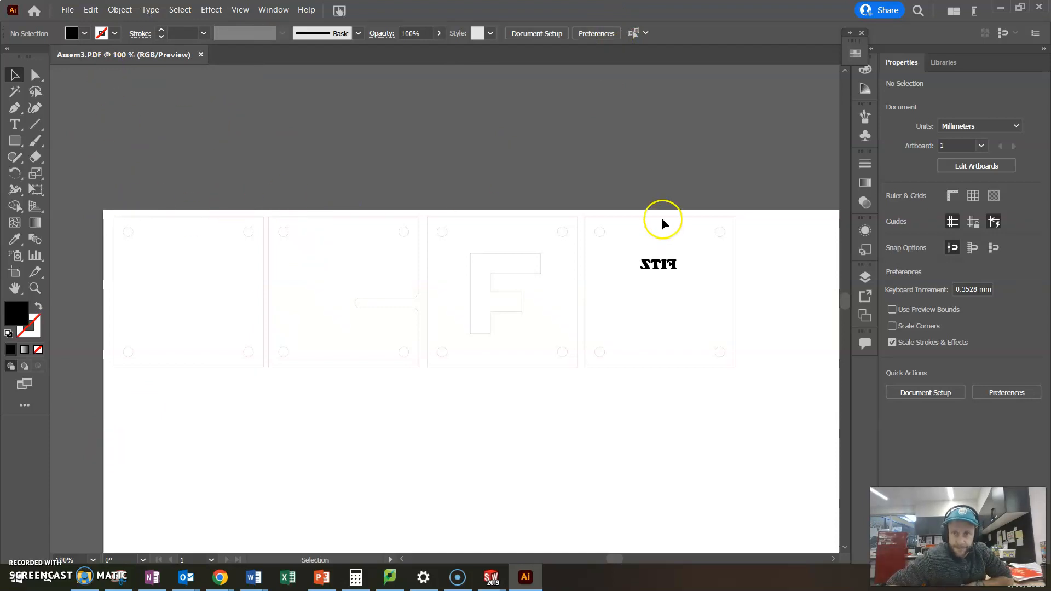
click(579, 157)
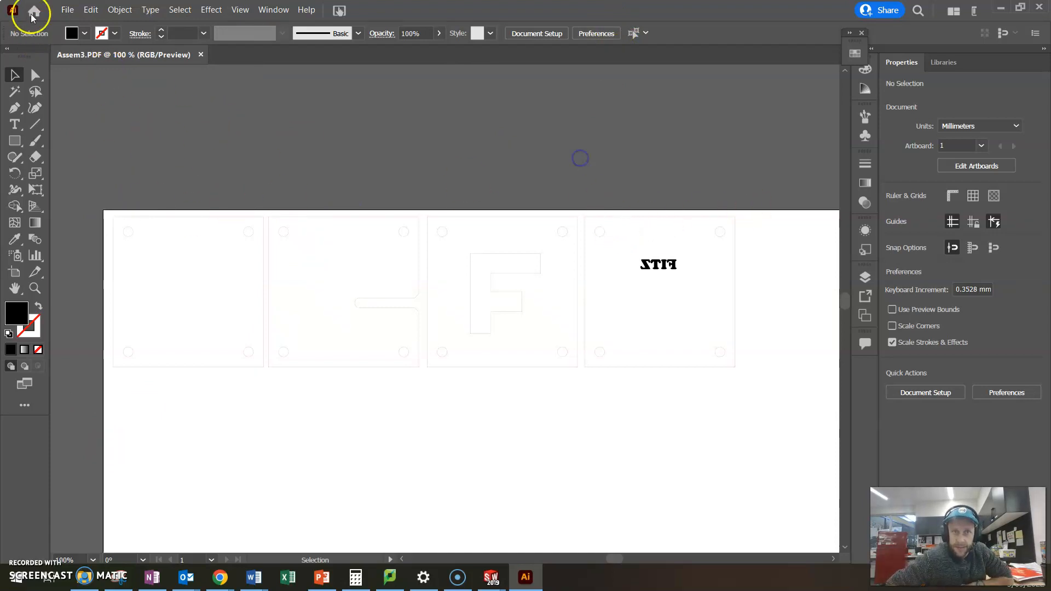
click(66, 10)
click(125, 147)
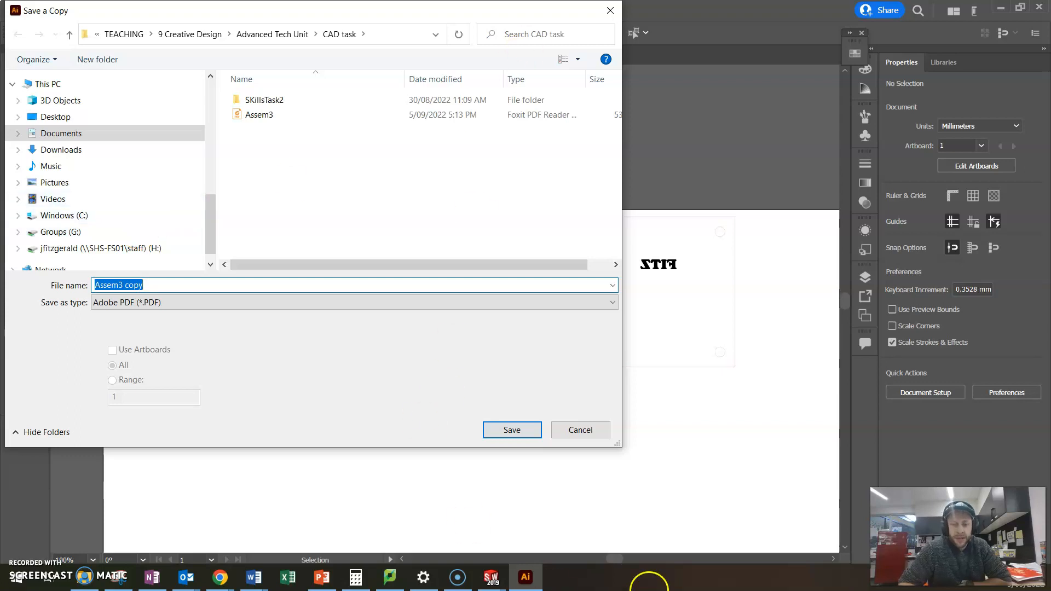
drag(363, 11, 518, 51)
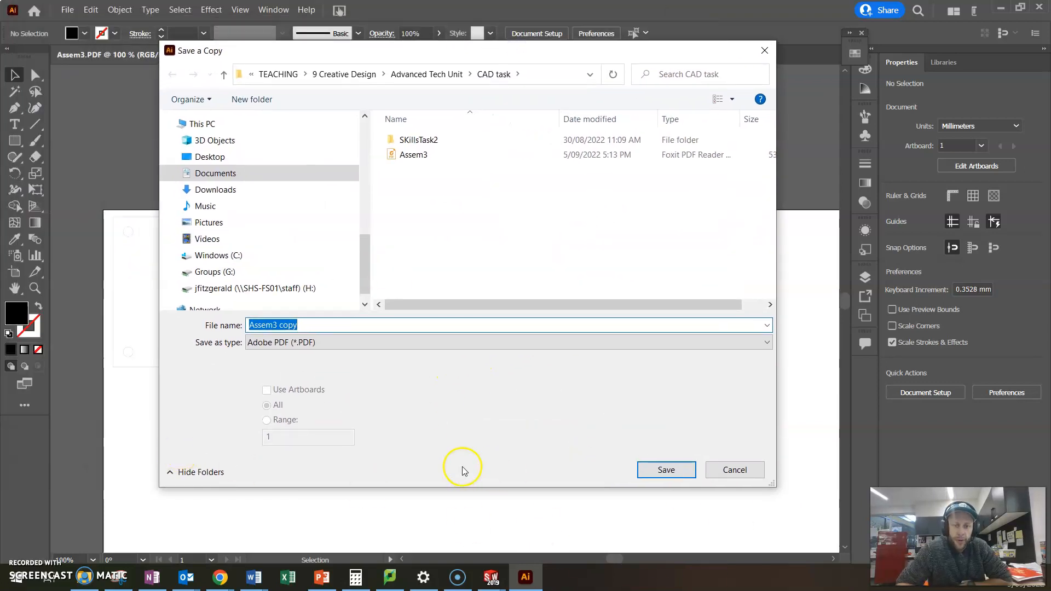
drag(482, 58, 435, 67)
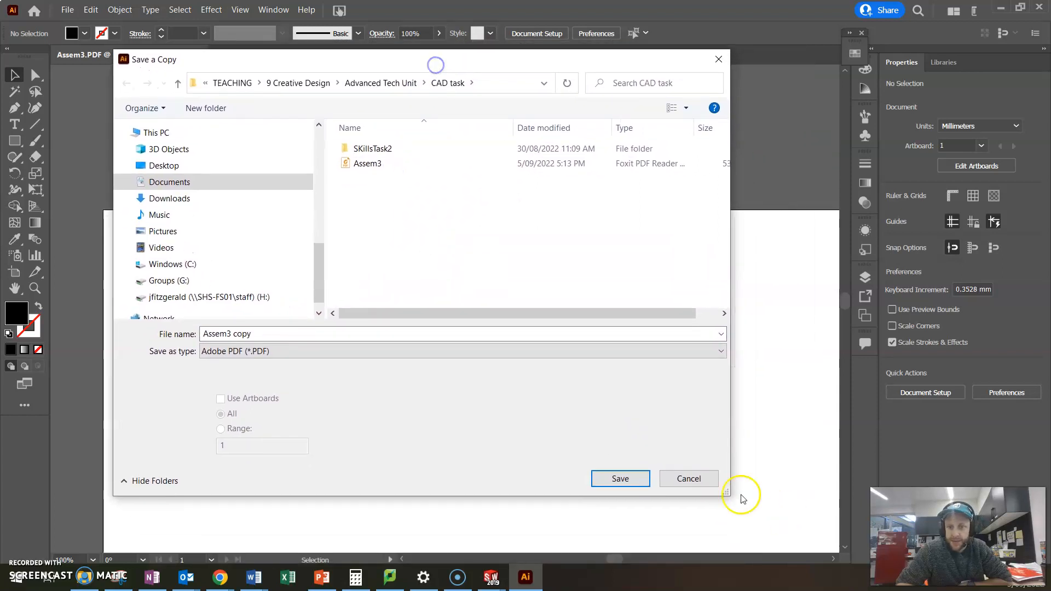
click(702, 482)
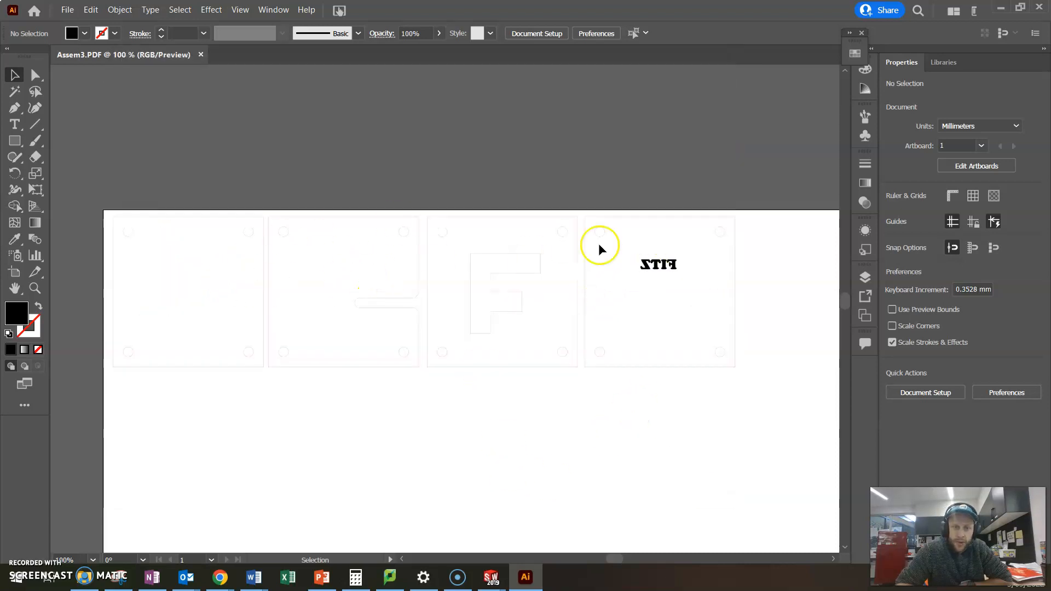
- Convert the solid mirrored text on the fourth plate to outlines
drag(644, 265, 665, 268)
click(418, 496)
right_click(665, 268)
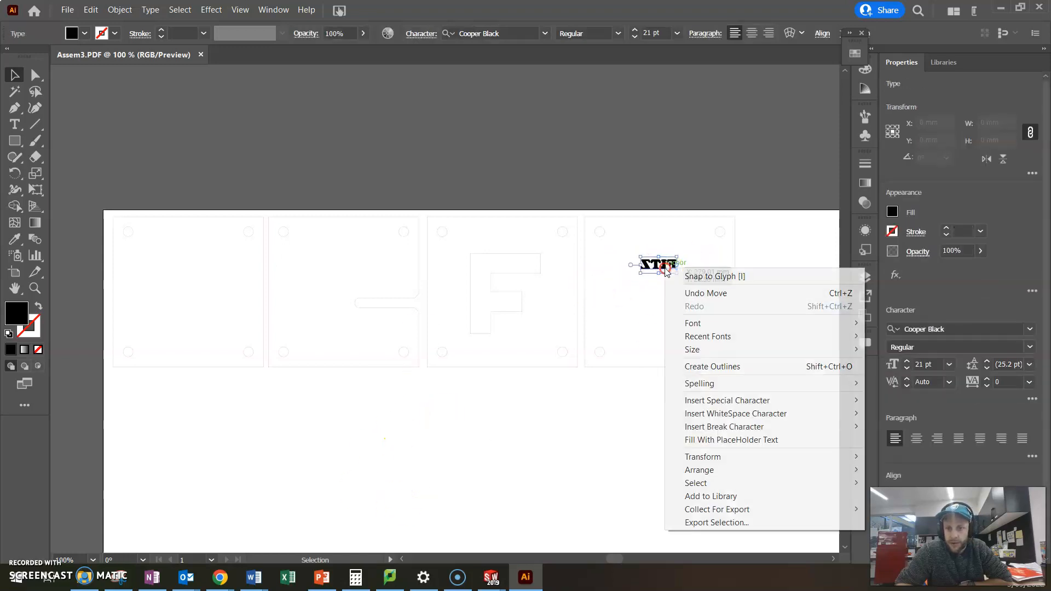
click(713, 366)
click(676, 336)
drag(665, 264, 651, 268)
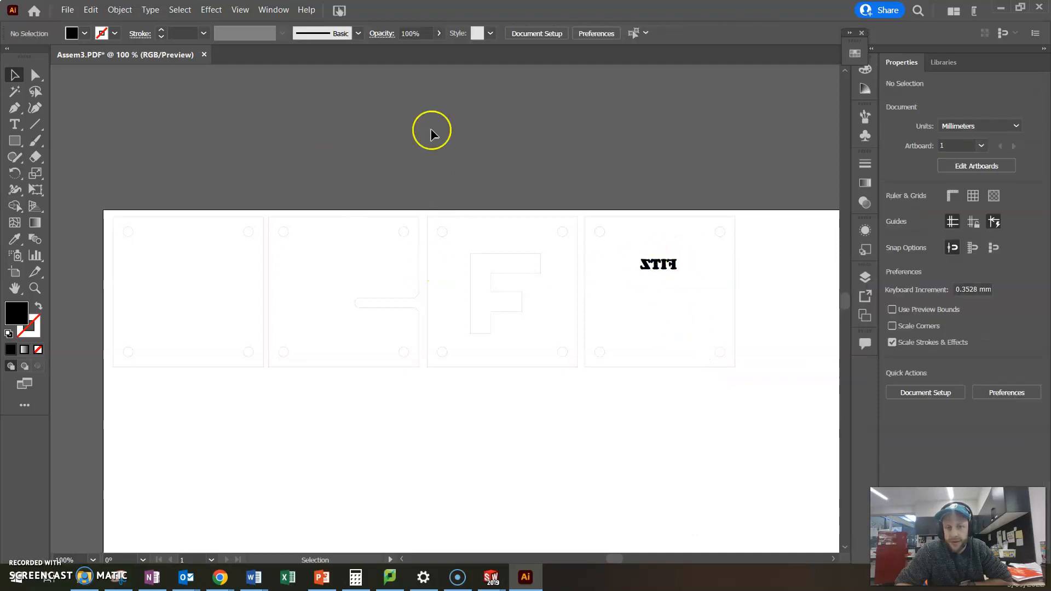